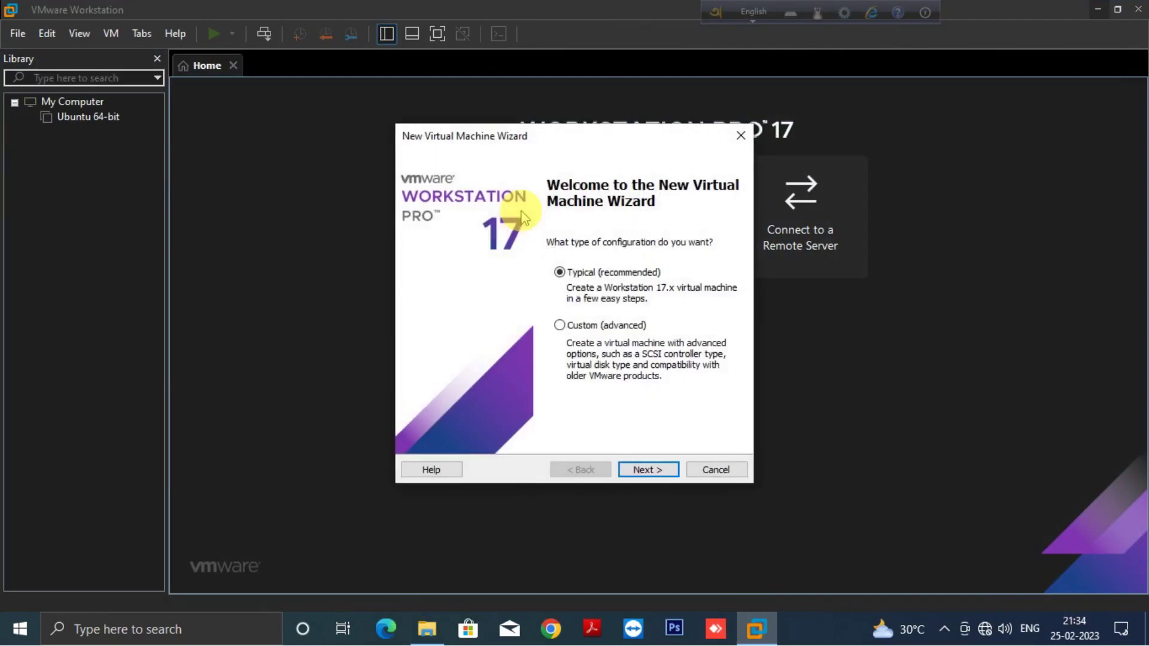
Step: Choose the typical configuration and use the 9600.17050.WINBLUE_REFRESH ISO image from the Desktop as the new virtual machine's installer
left_click(650, 471)
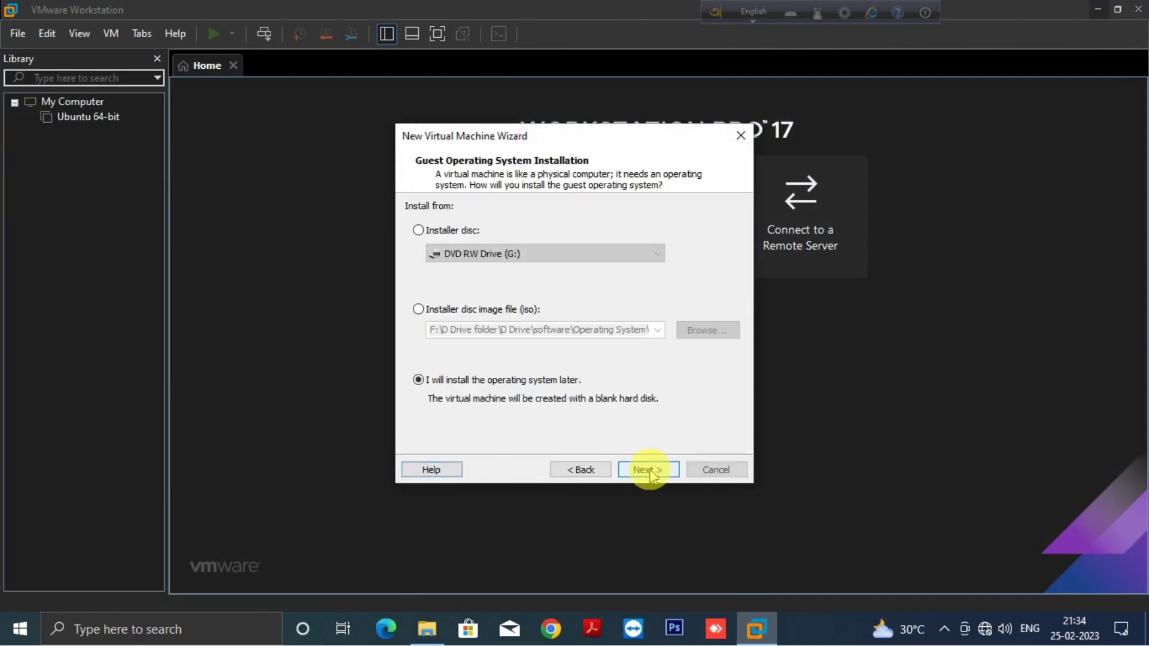
left_click(473, 310)
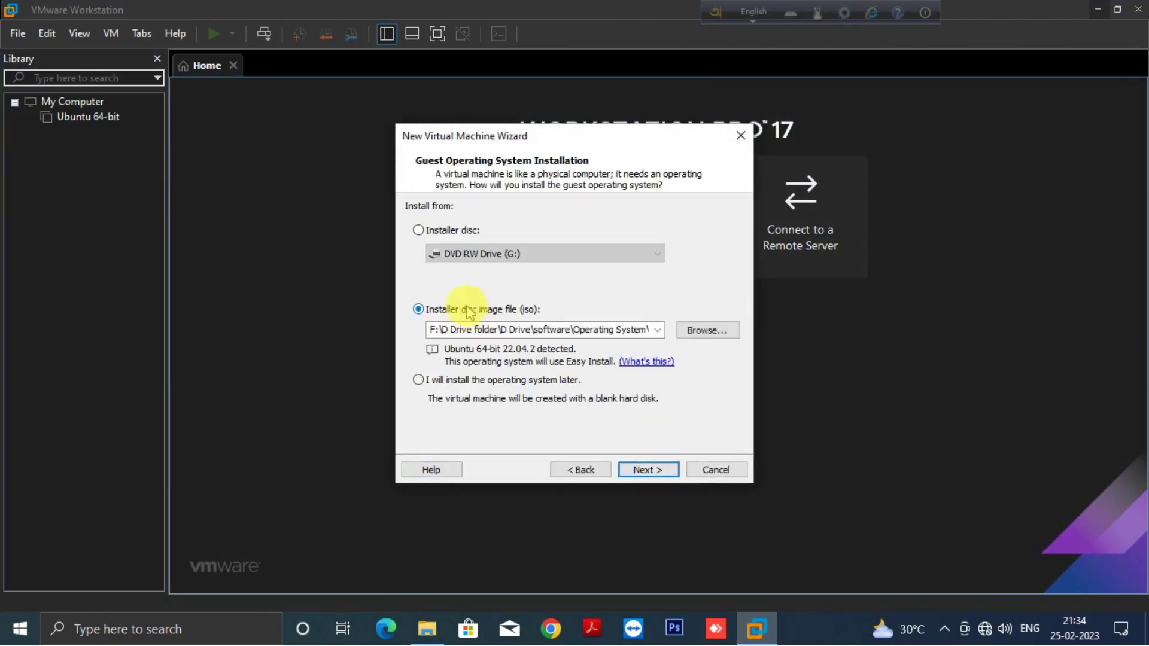
left_click(704, 332)
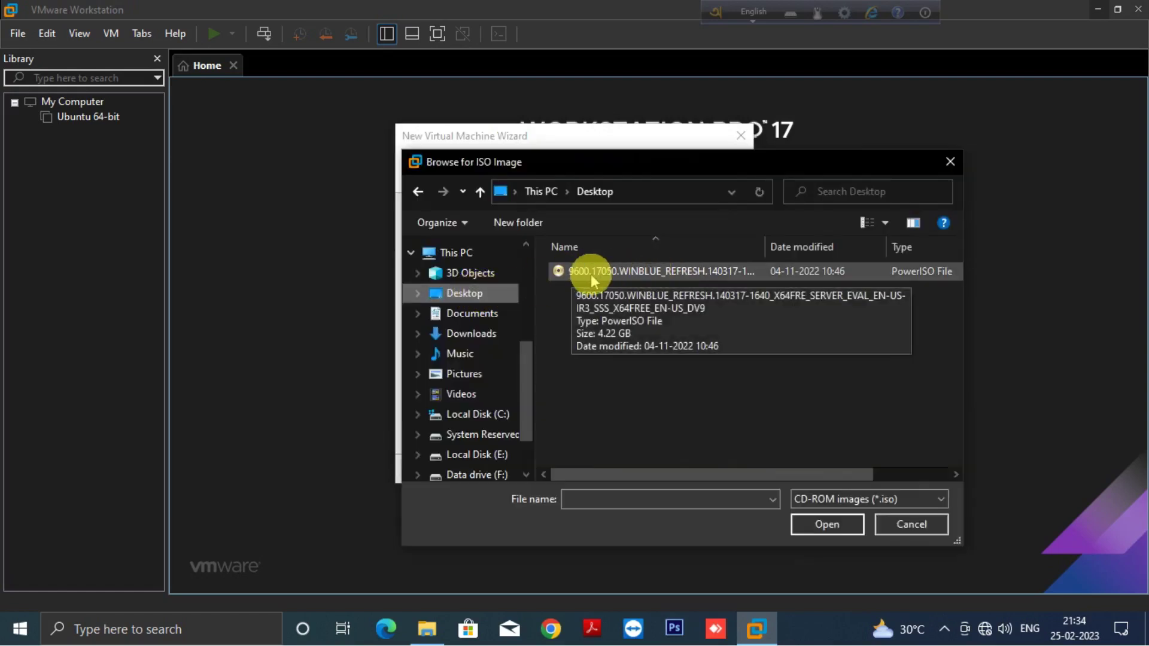
left_click(631, 271)
left_click(827, 525)
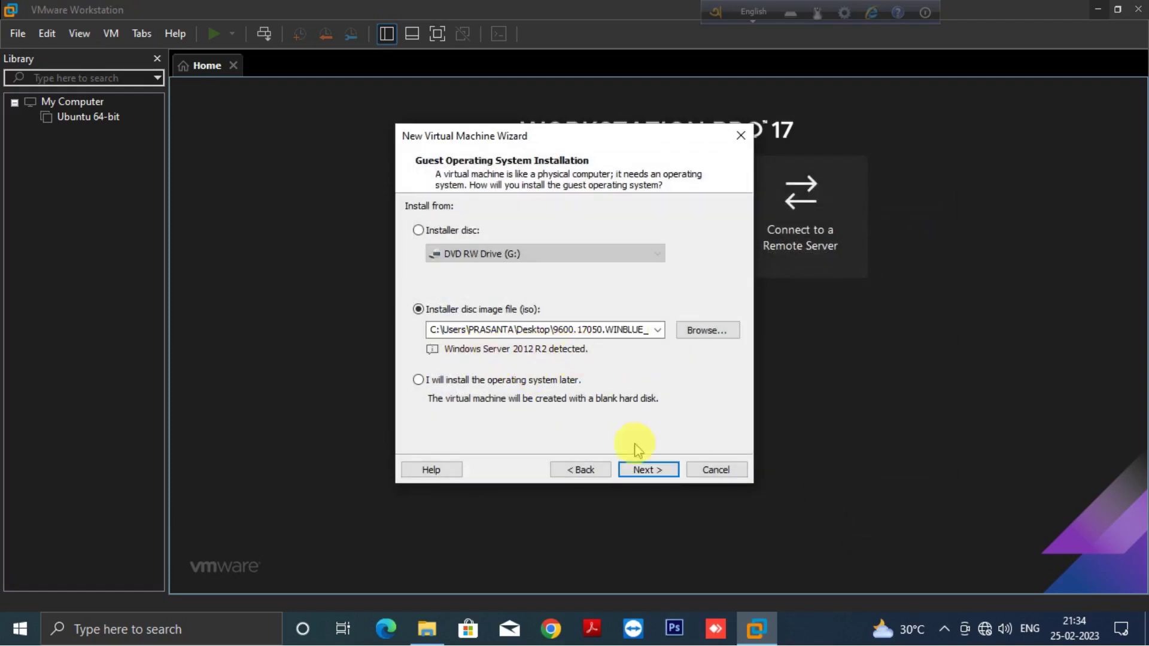
left_click(644, 472)
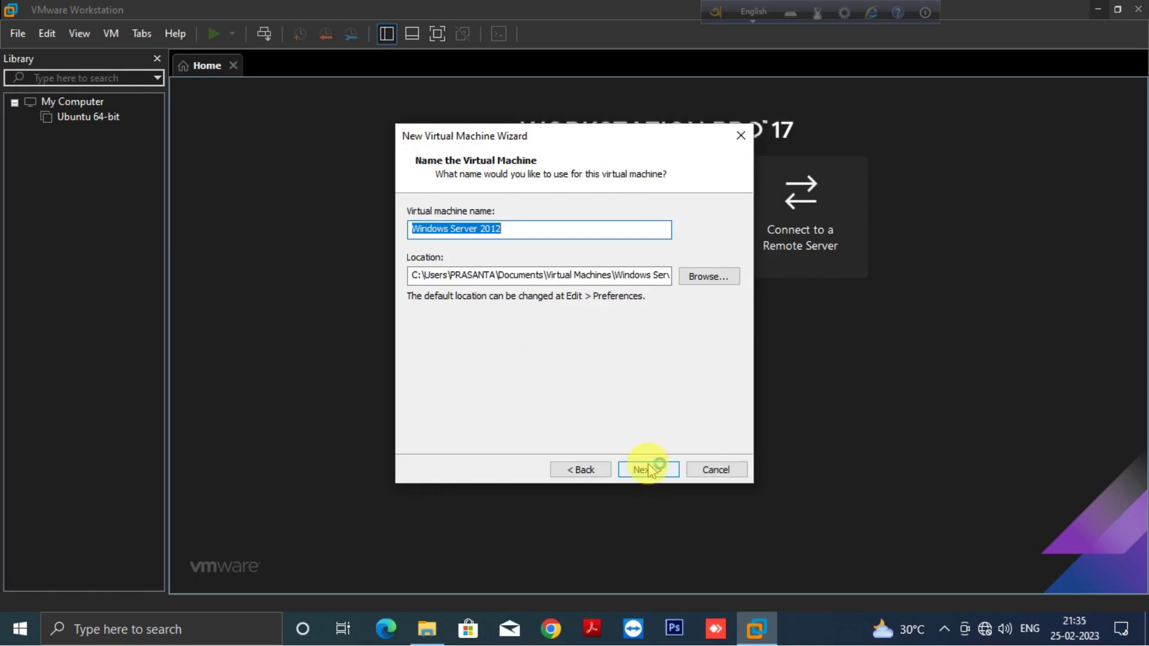
left_click(510, 228)
left_click_drag(505, 223, 377, 226)
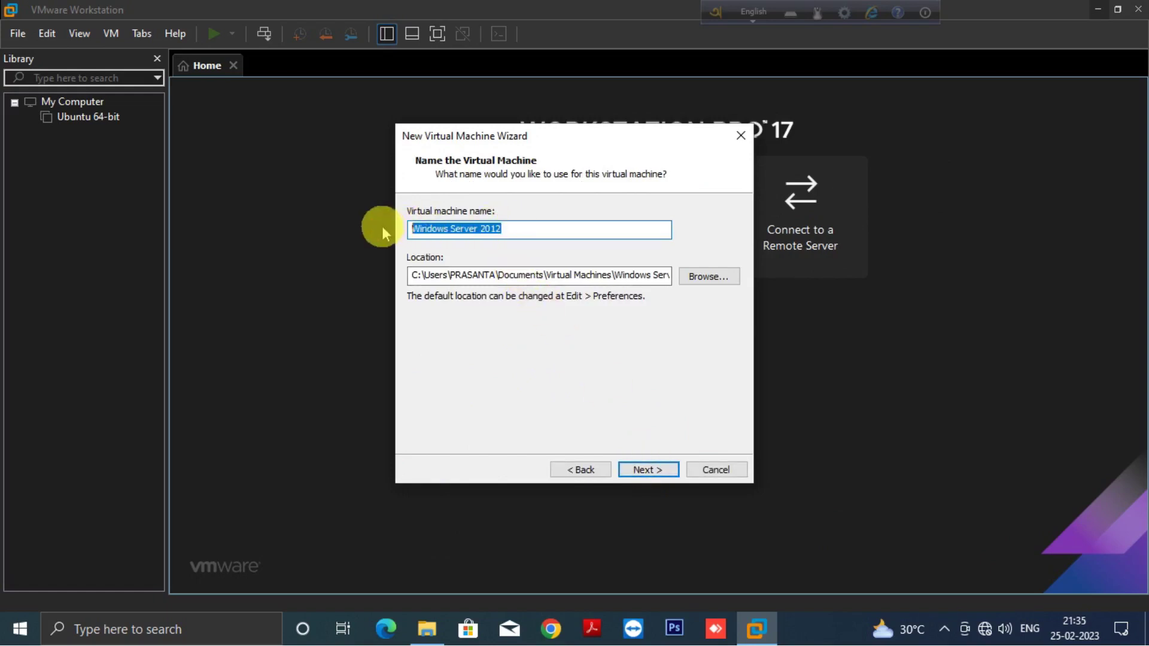
left_click(524, 230)
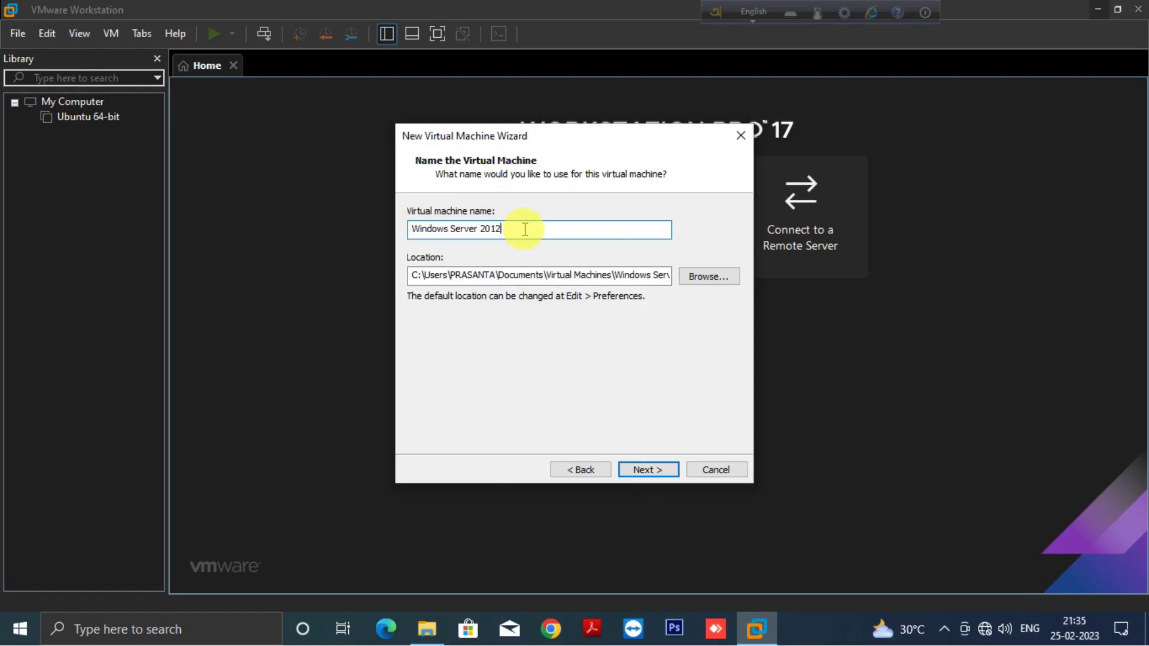
Step: Switch to File Explorer and create a folder named Windows Server on Local Disk (E:)
left_click(427, 629)
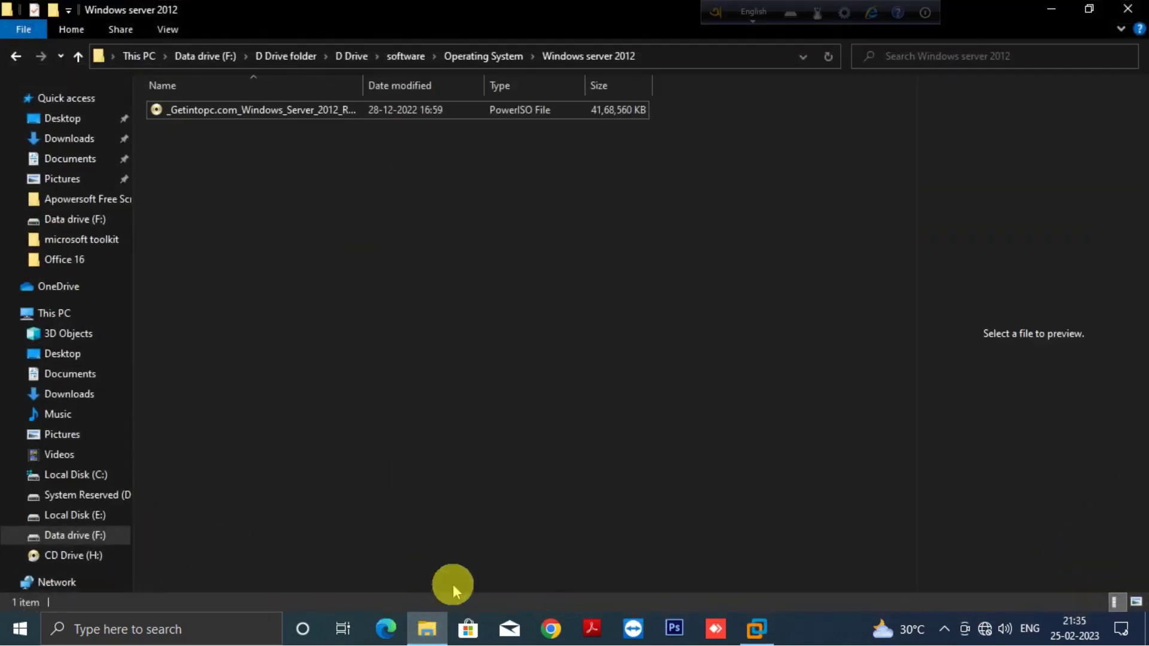
left_click(96, 515)
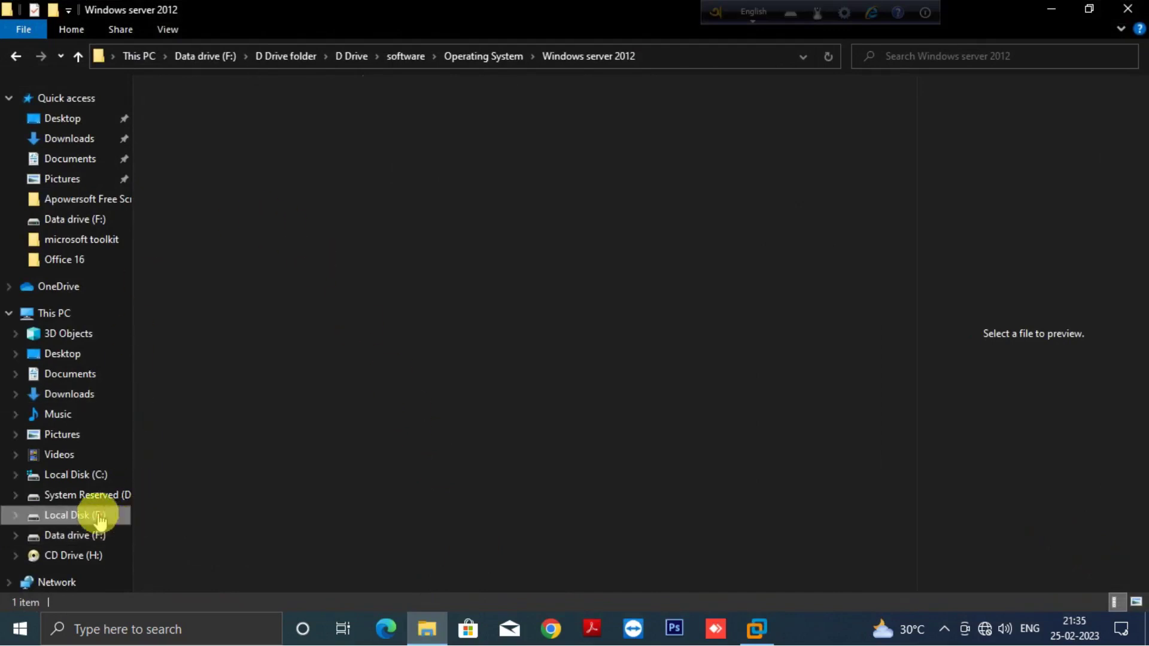
right_click(249, 235)
mouse_move(403, 431)
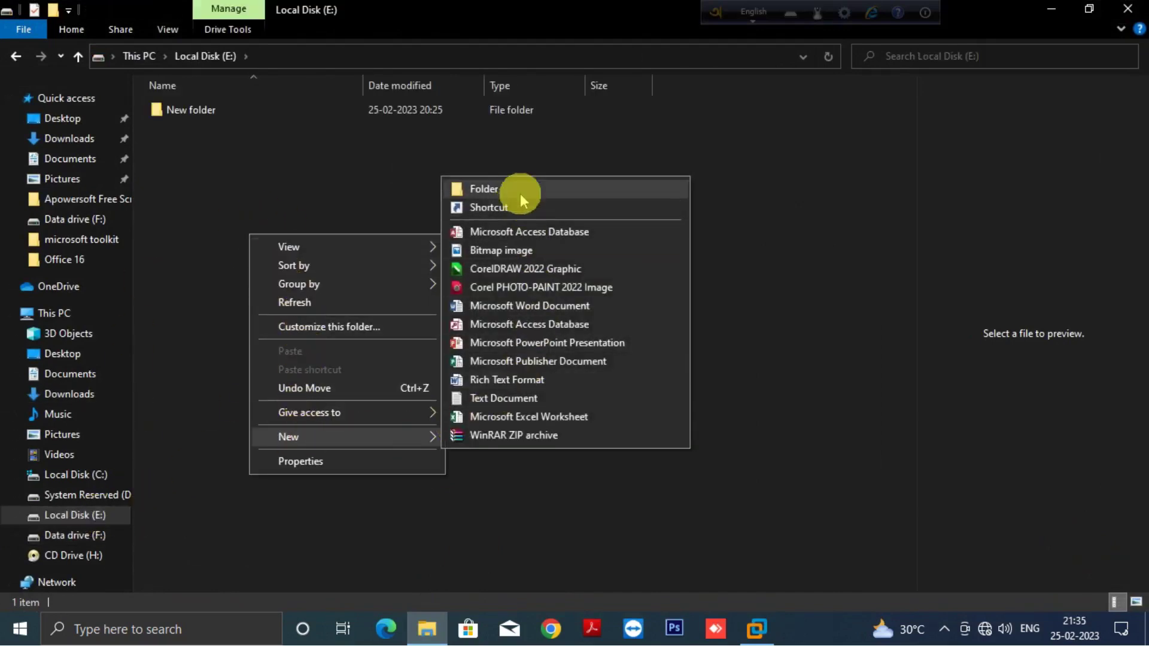
left_click(491, 190)
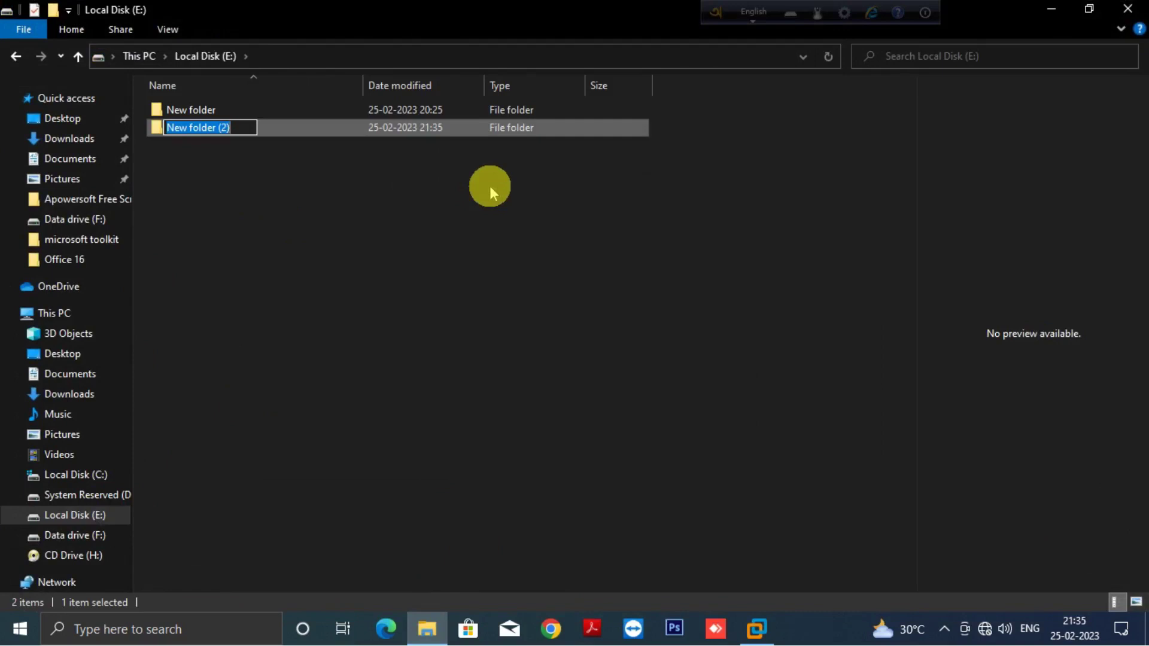
type("Window")
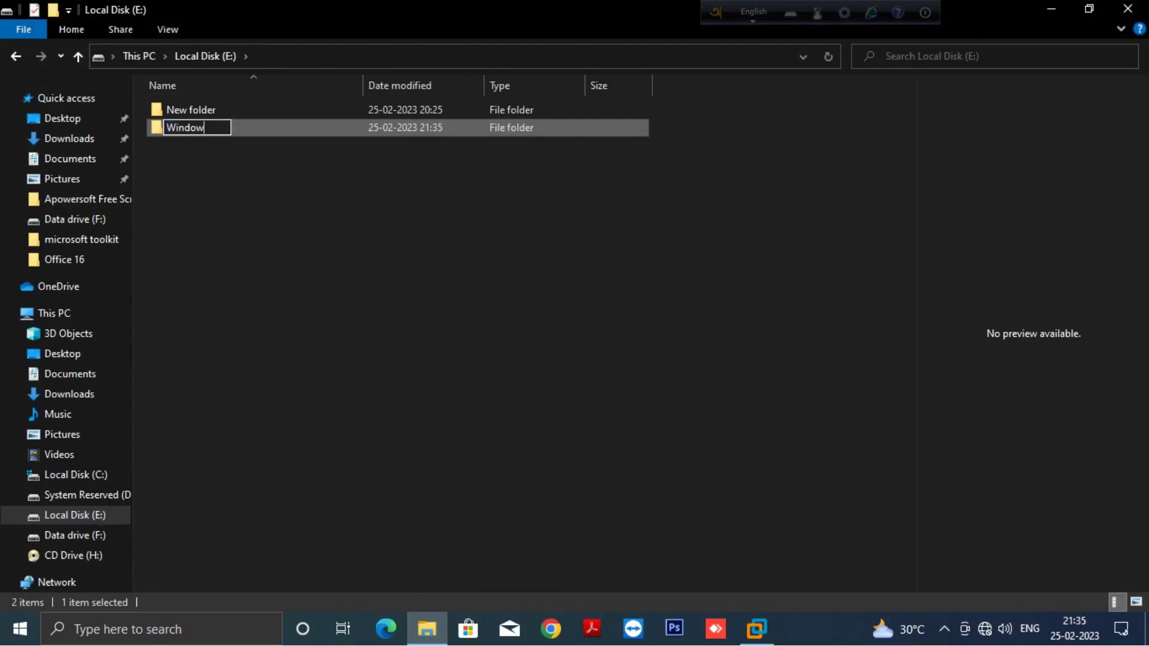
type("s Server")
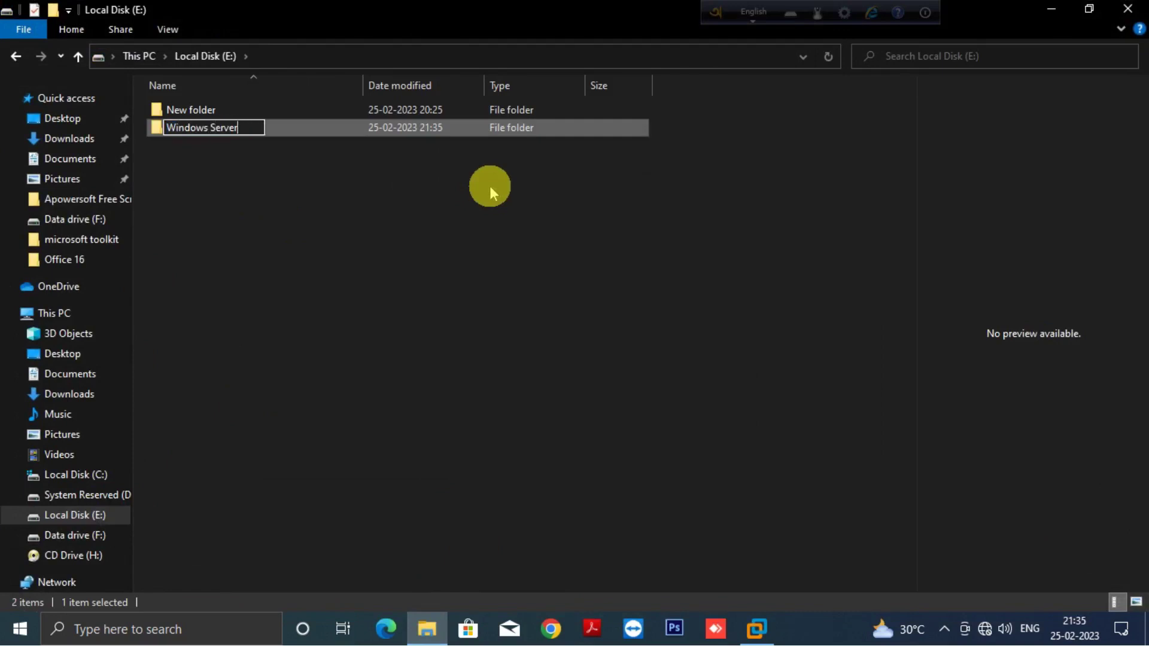
key("Return")
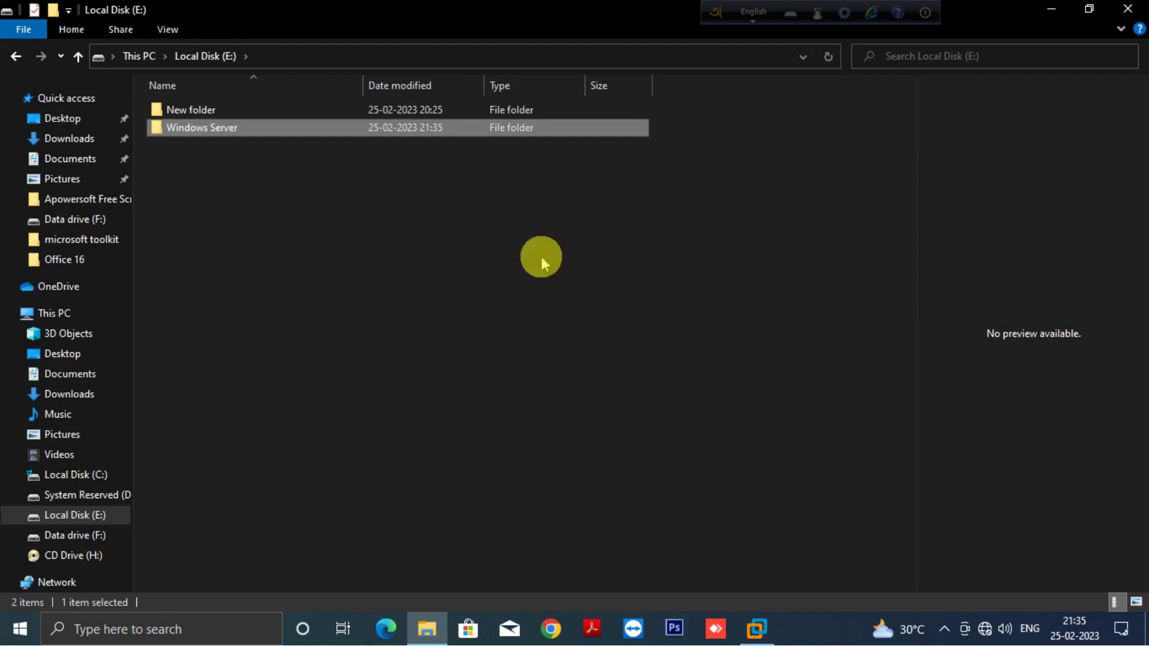
Step: Return to VMware Workstation and set the virtual machine's location to the folder E:\Windows Server, continuing to the disk capacity settings
left_click(758, 628)
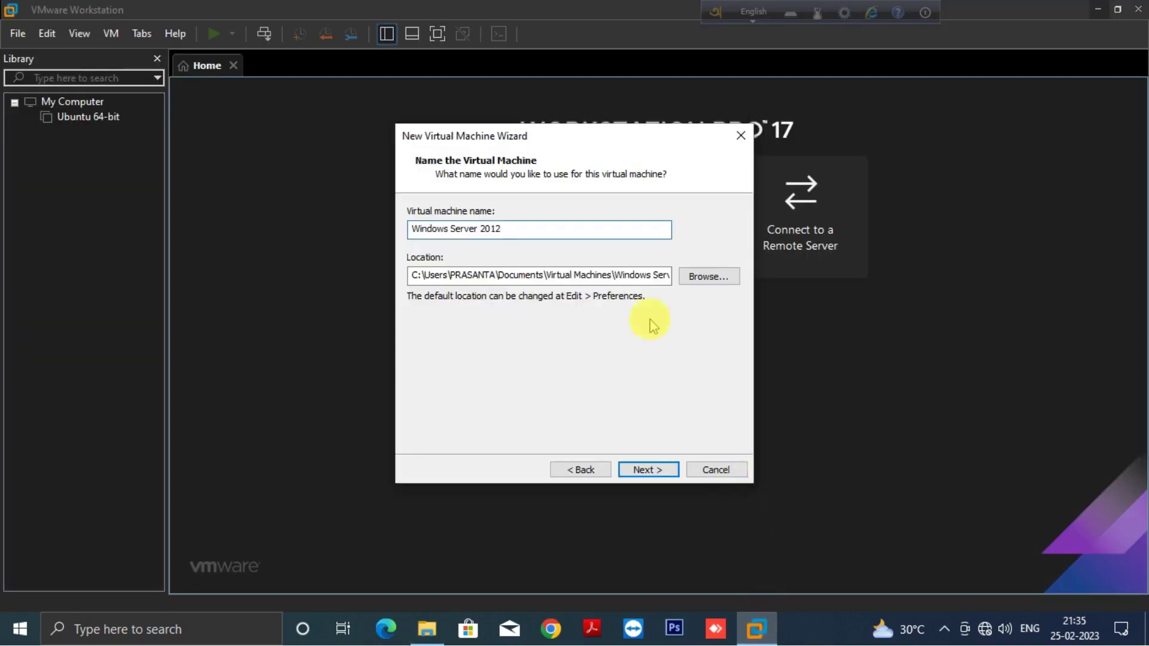
left_click_drag(414, 274, 647, 277)
left_click(709, 277)
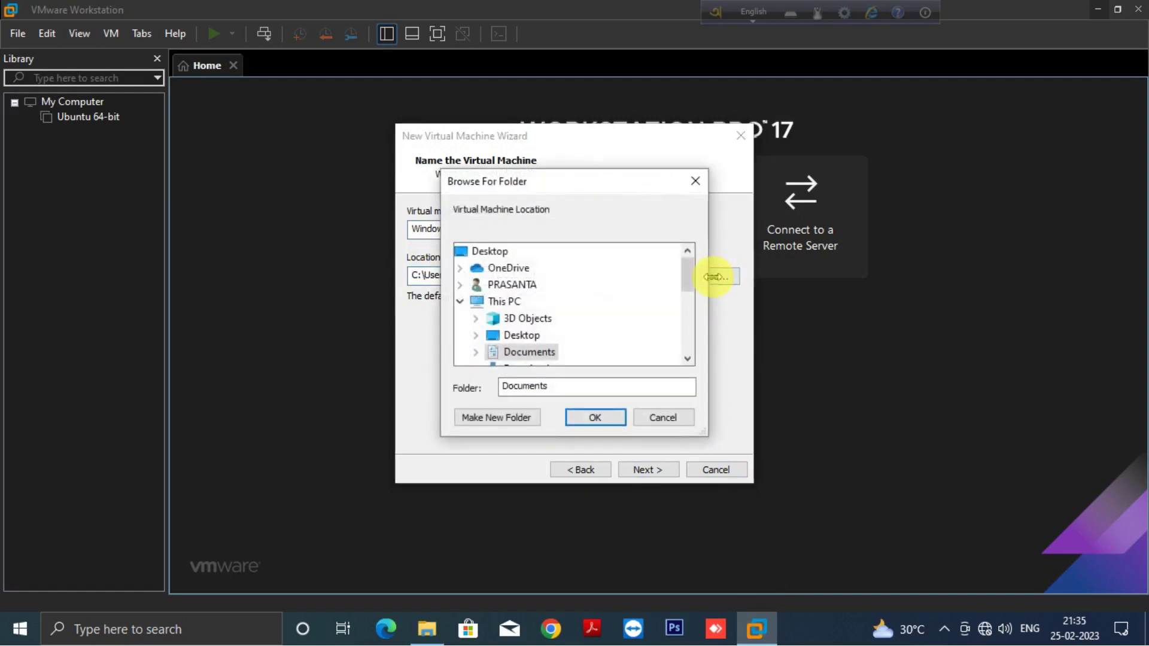
scroll(547, 335, "down", 1)
double_click(532, 268)
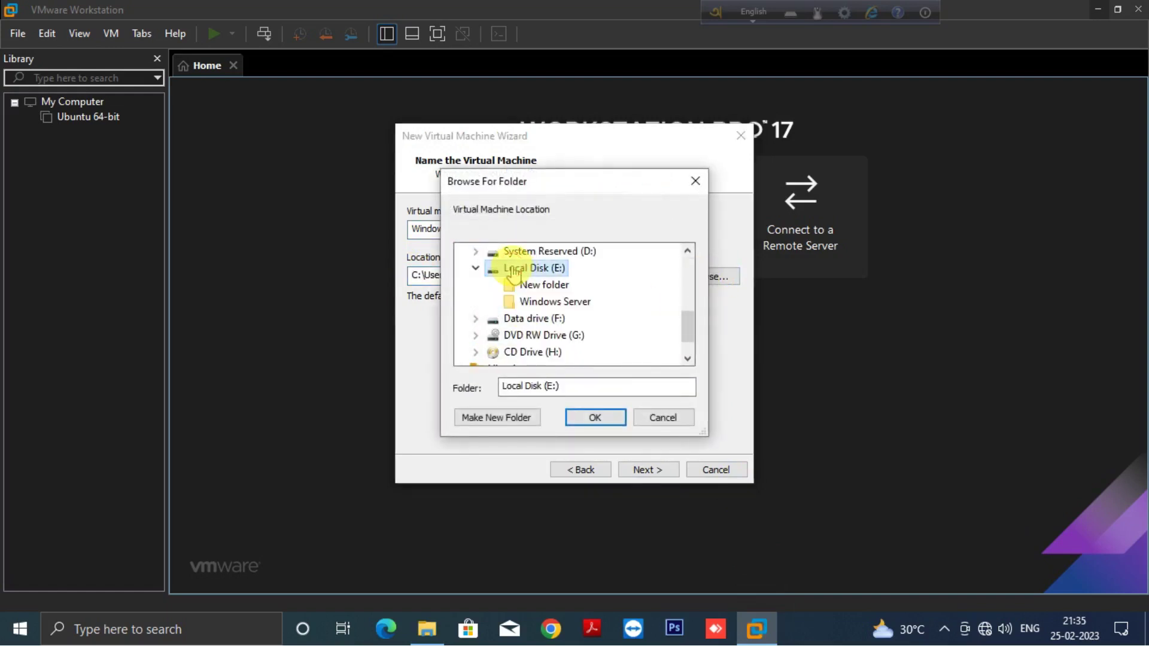
left_click(540, 302)
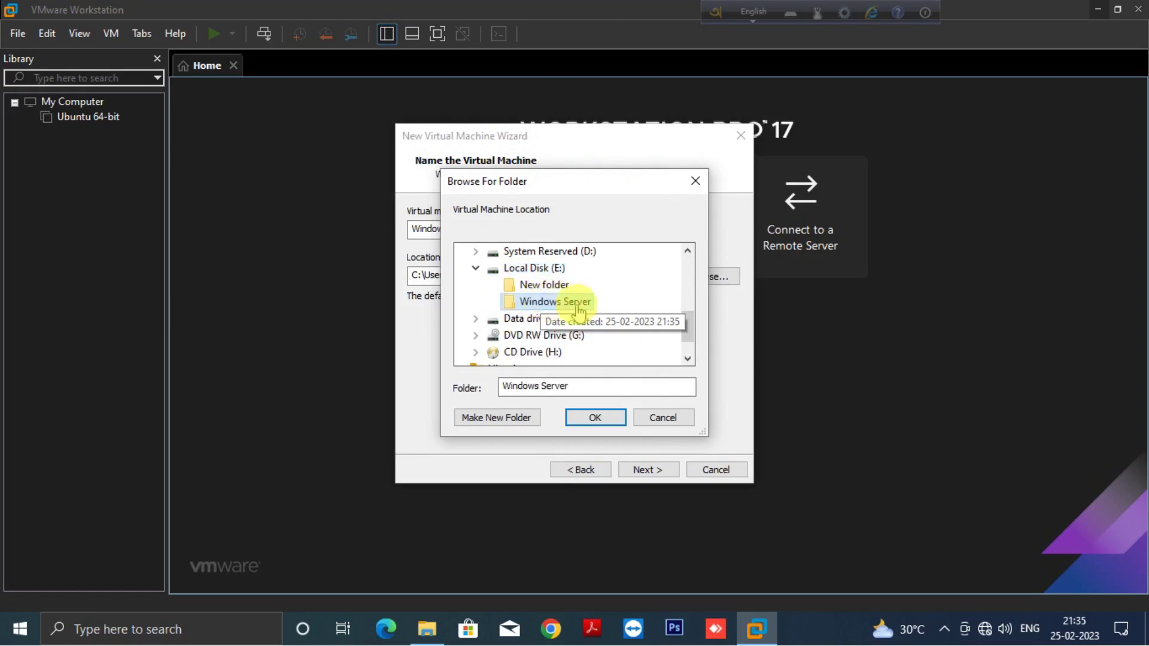
left_click(596, 417)
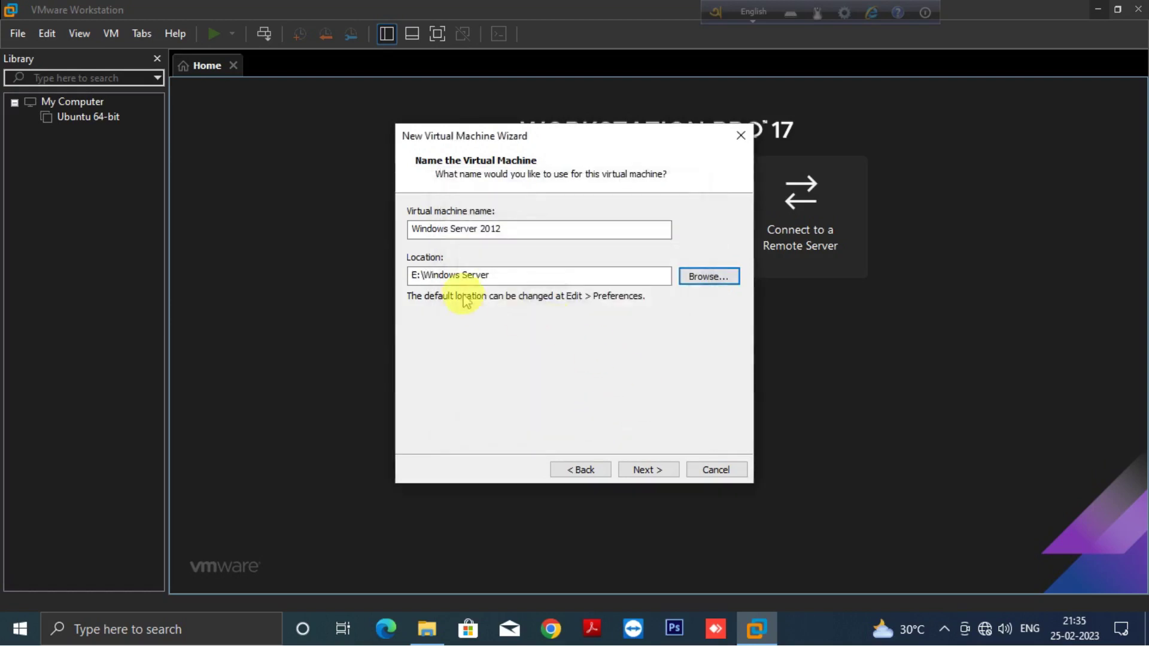
left_click_drag(500, 277, 397, 274)
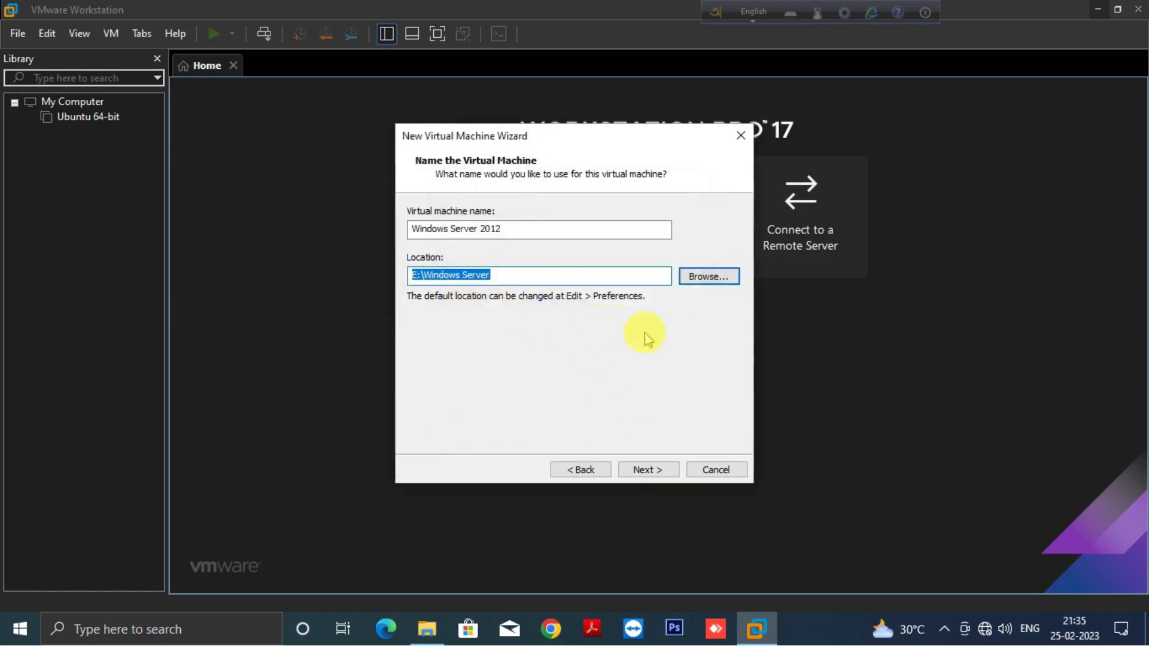
left_click(658, 471)
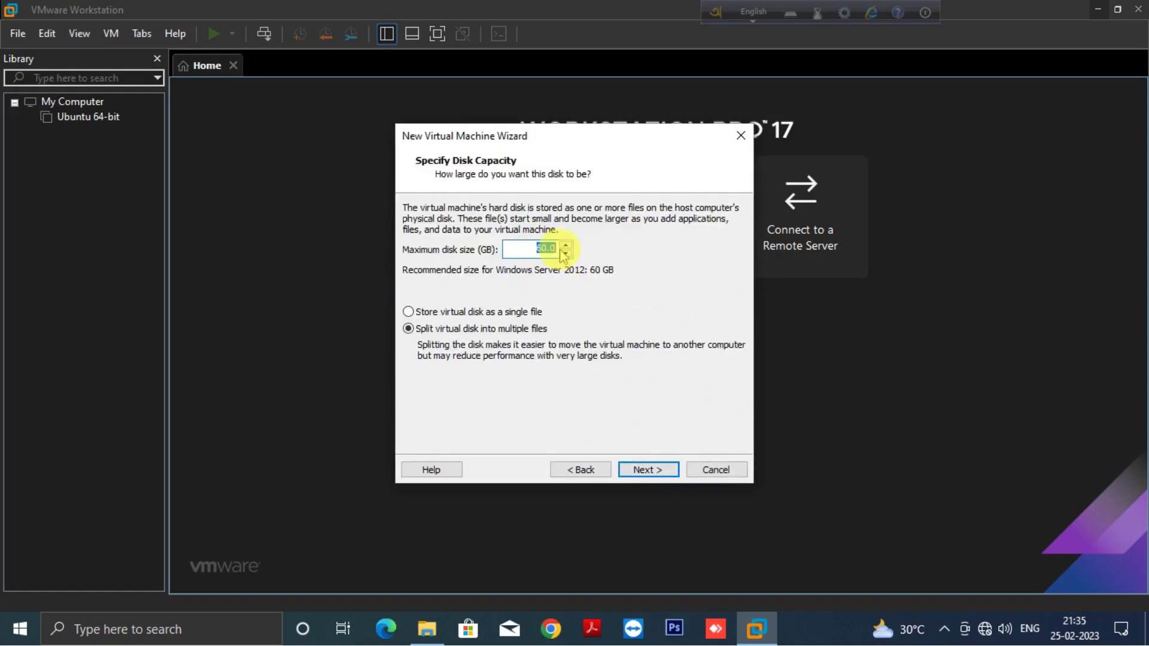
Step: Set the maximum disk size to 40 GB and create the virtual machine with automatic power-on after creation turned off
type("30")
double_click(546, 247)
type("40")
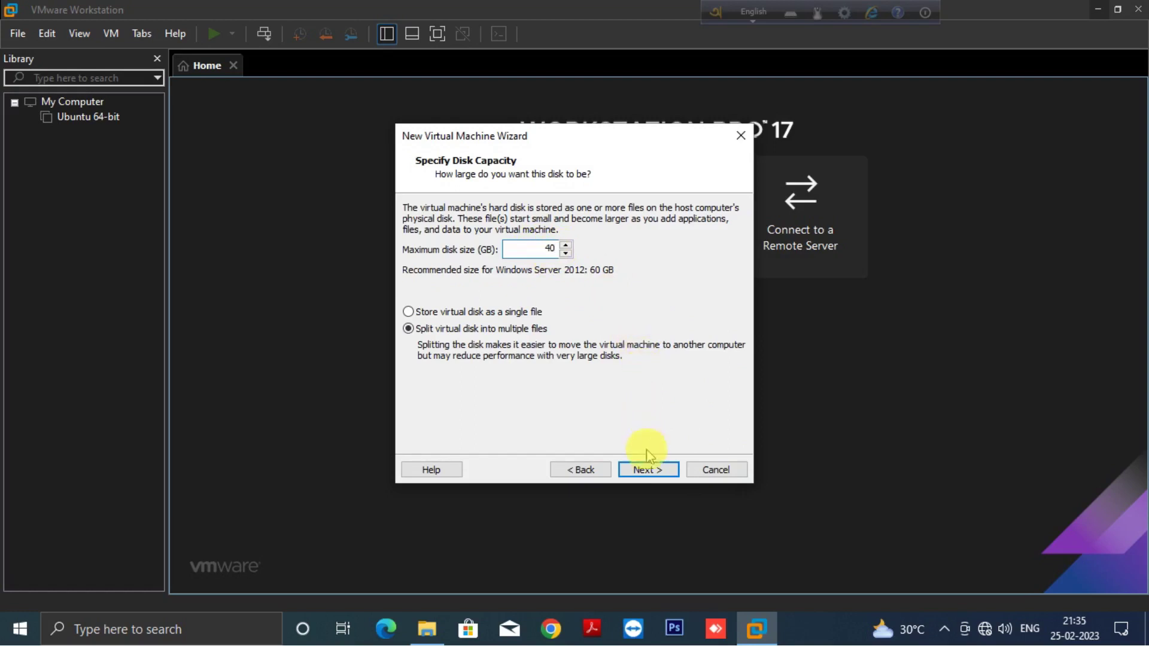
left_click(642, 469)
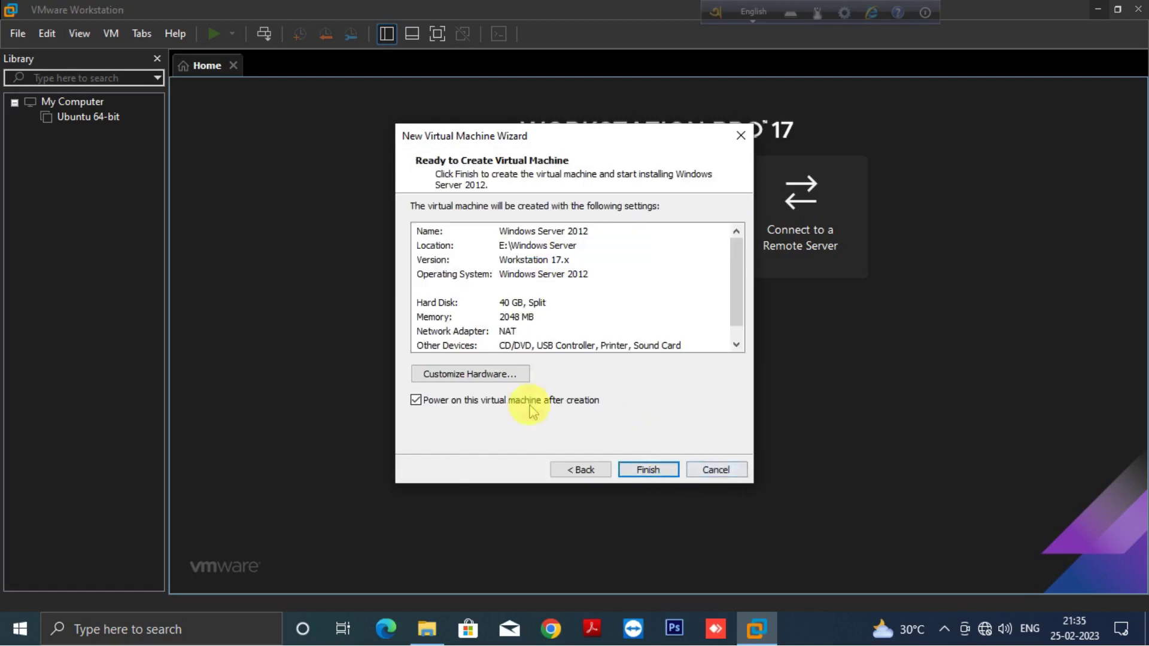
left_click(433, 405)
left_click(648, 470)
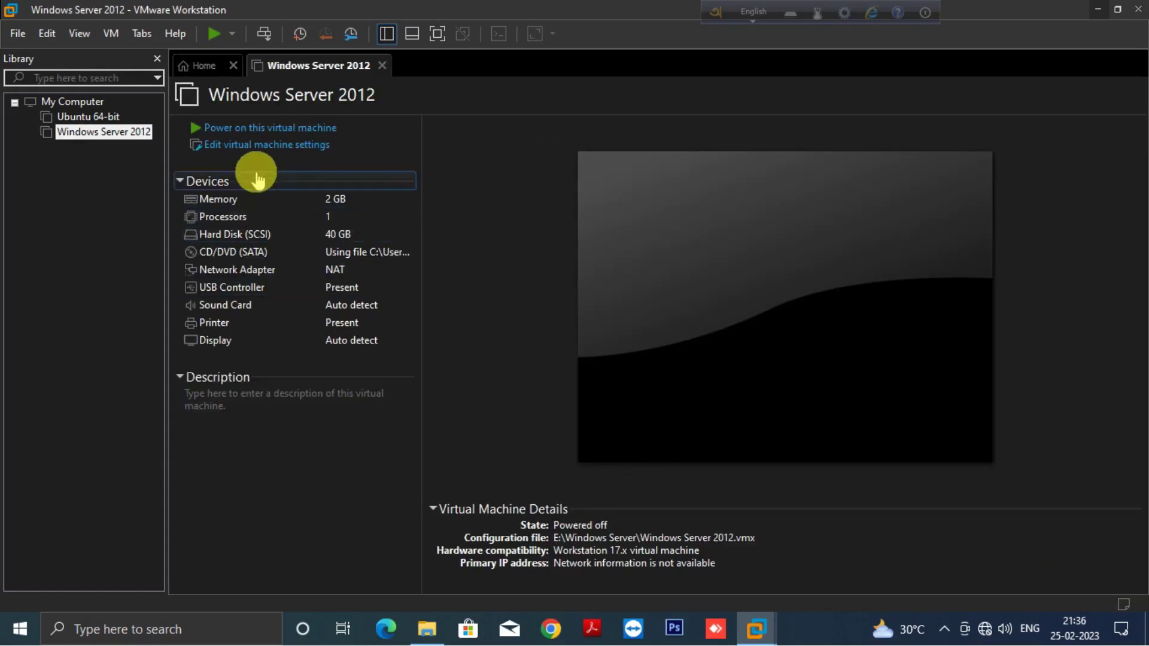
Step: Power on the Windows Server 2012 virtual machine and show it in full screen
left_click(264, 128)
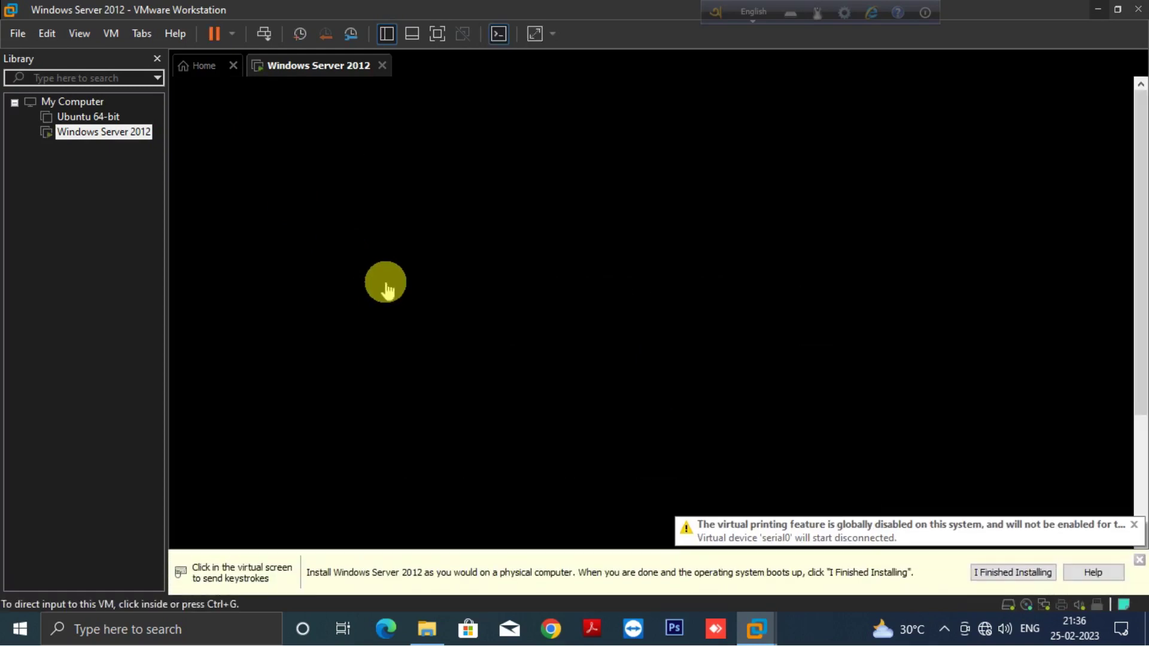
left_click(437, 33)
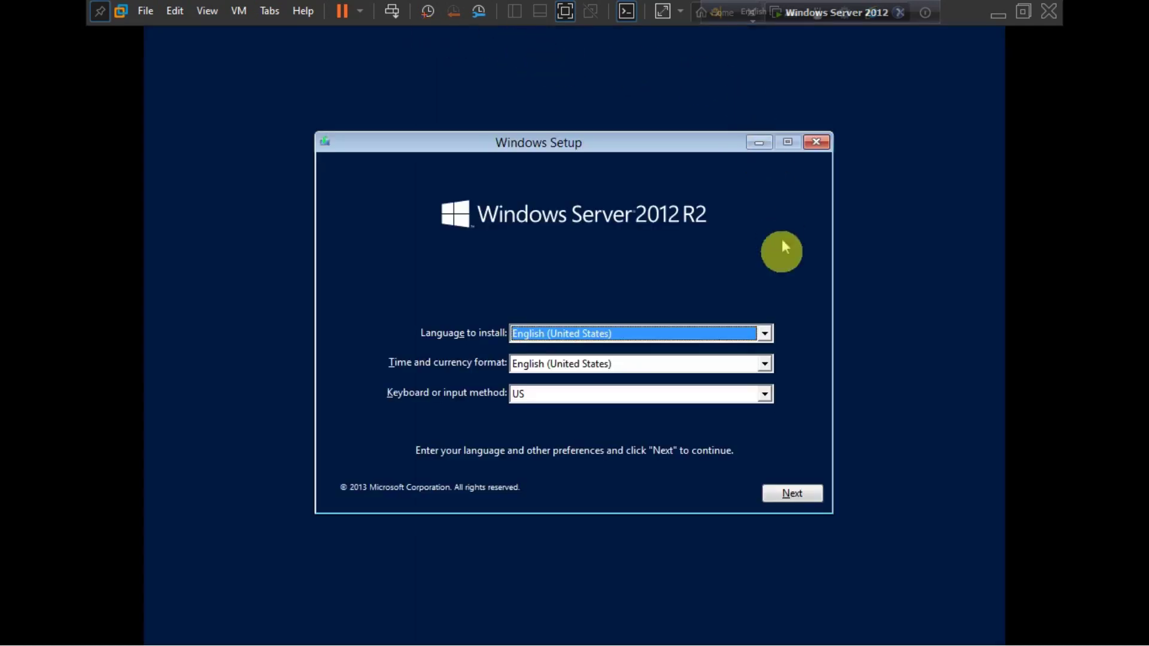
Step: Start Windows Setup with the default language settings and choose Windows Server 2012 R2 Standard Evaluation (Server with a GUI)
left_click(782, 494)
left_click(577, 328)
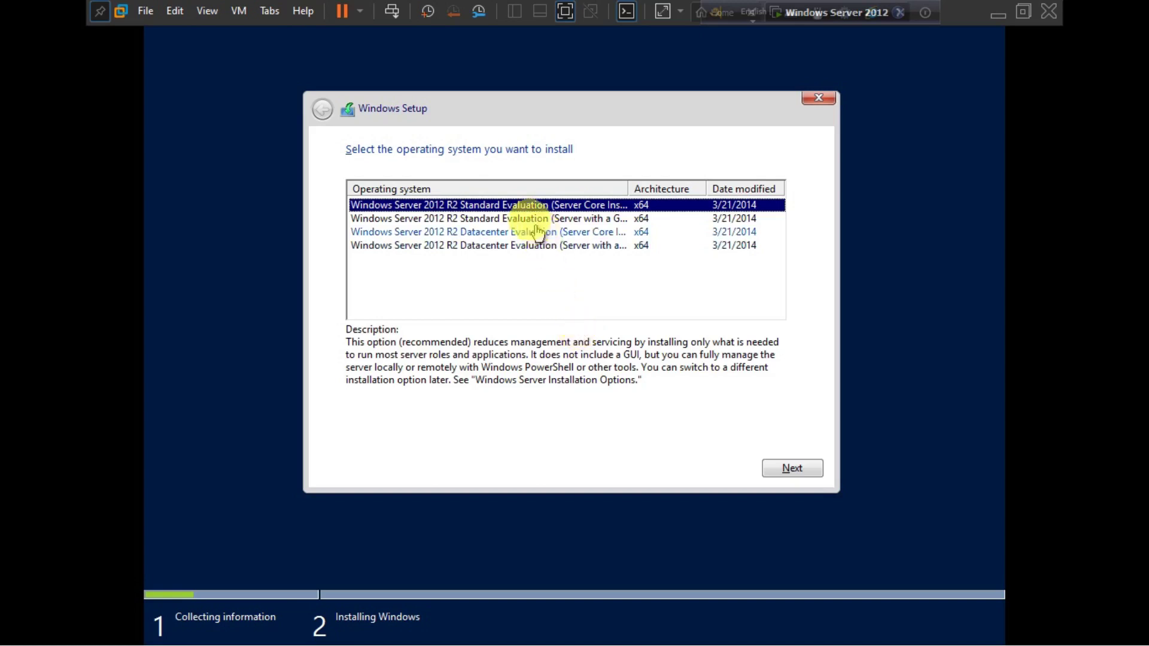
left_click(506, 222)
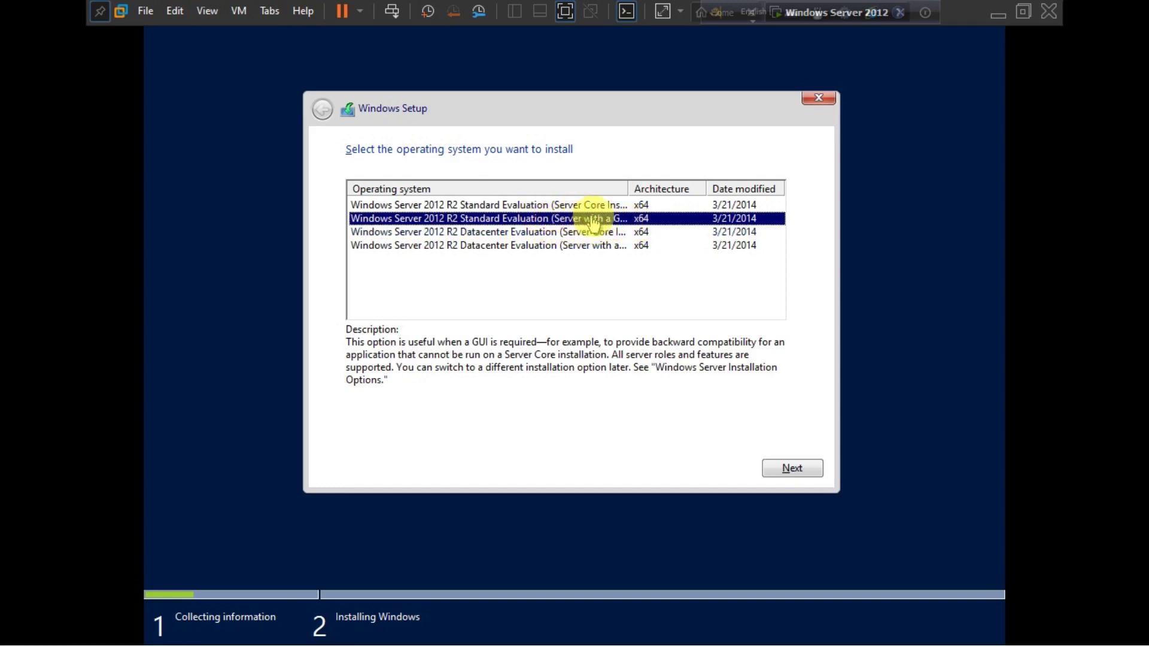
left_click(795, 469)
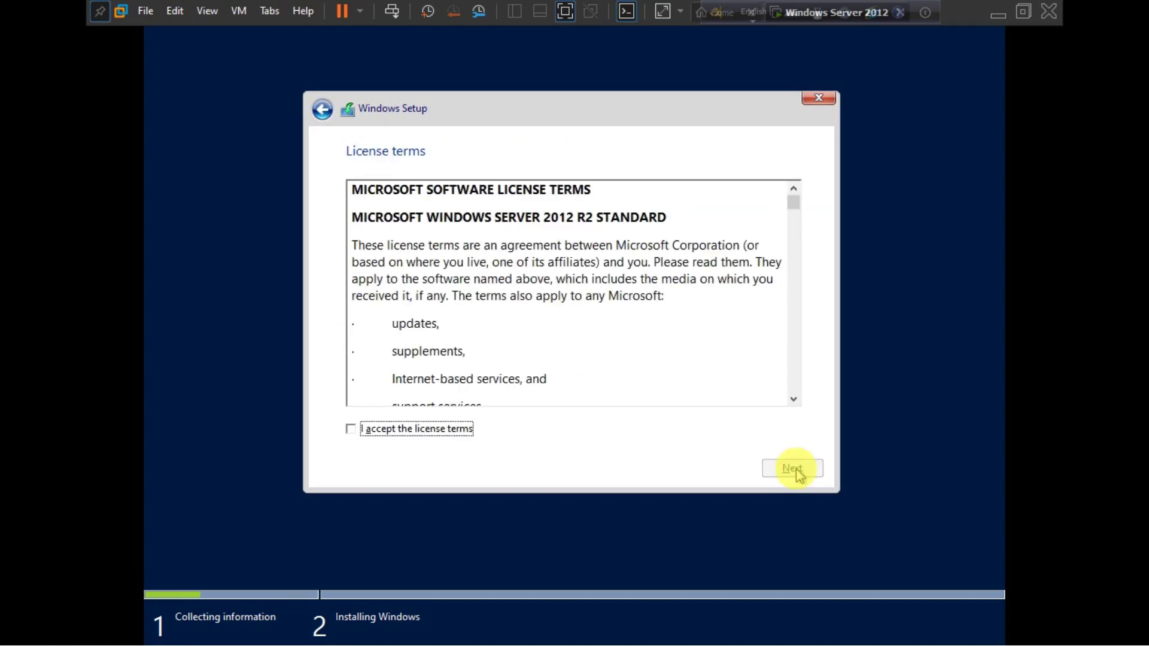
Step: Accept the license terms and choose the custom installation that installs Windows only
left_click(366, 430)
left_click(786, 469)
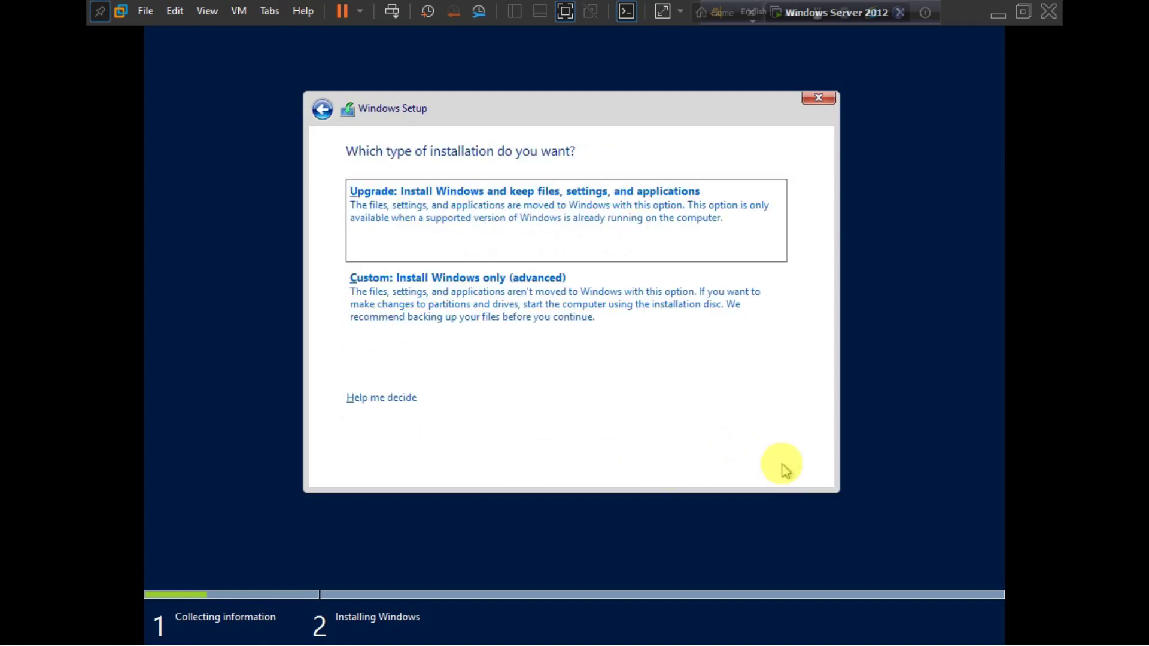
left_click(523, 294)
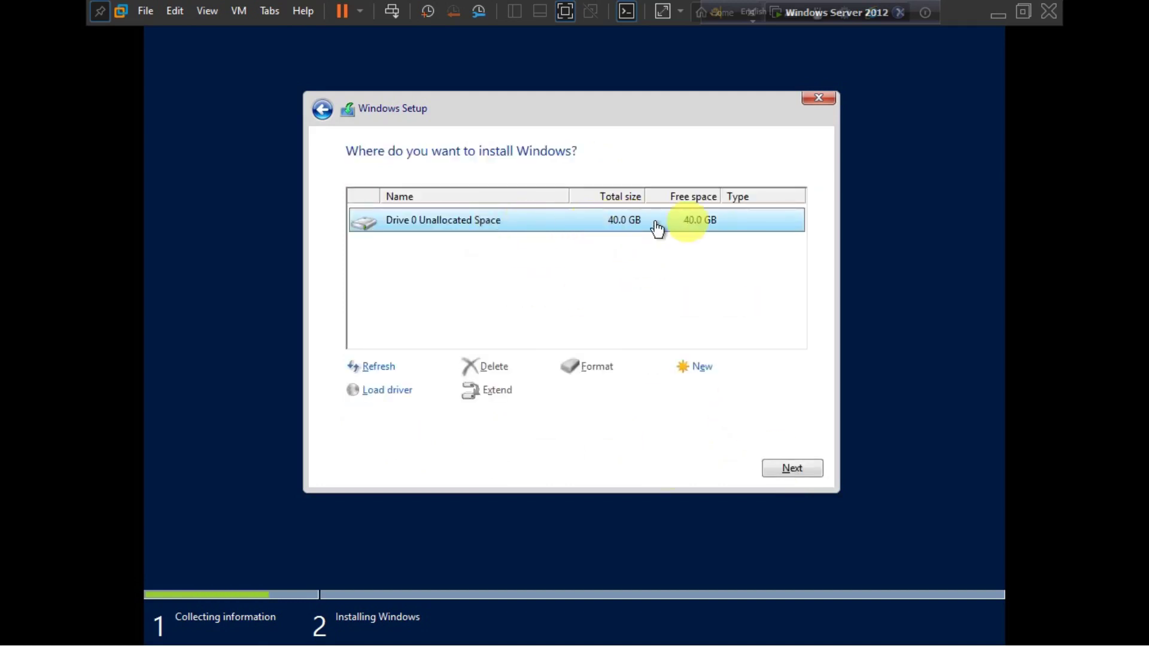
Step: Create a 40960 MB partition from the unallocated space on Drive 0 and start installing Windows on Drive 0 Partition 2
left_click(705, 372)
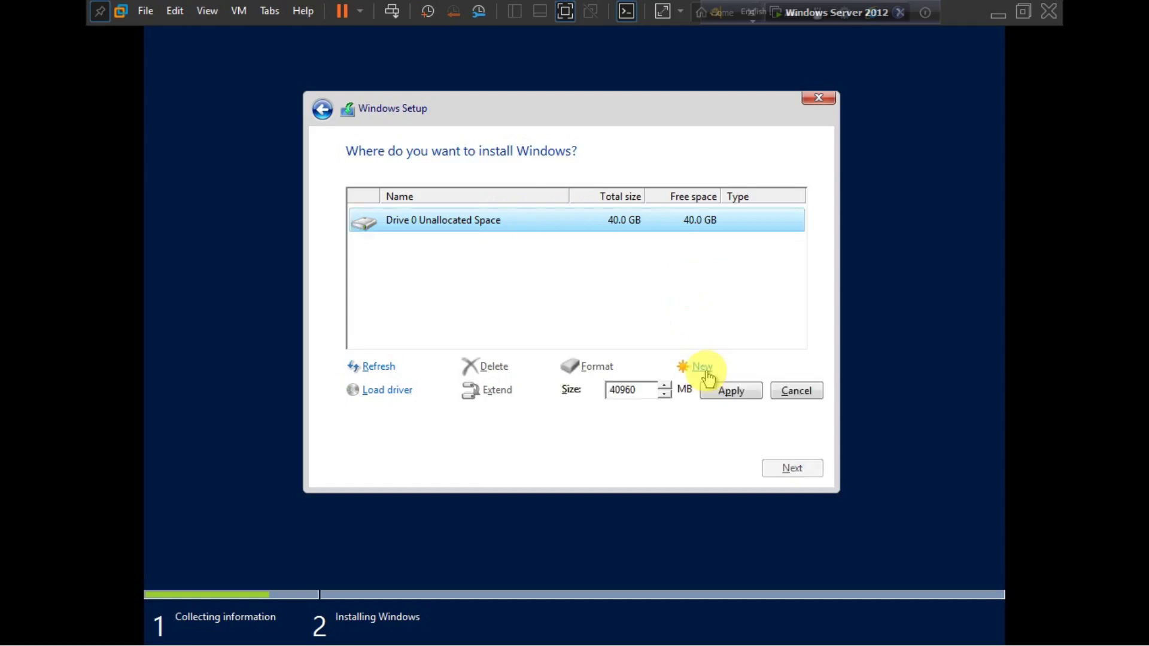
left_click(720, 393)
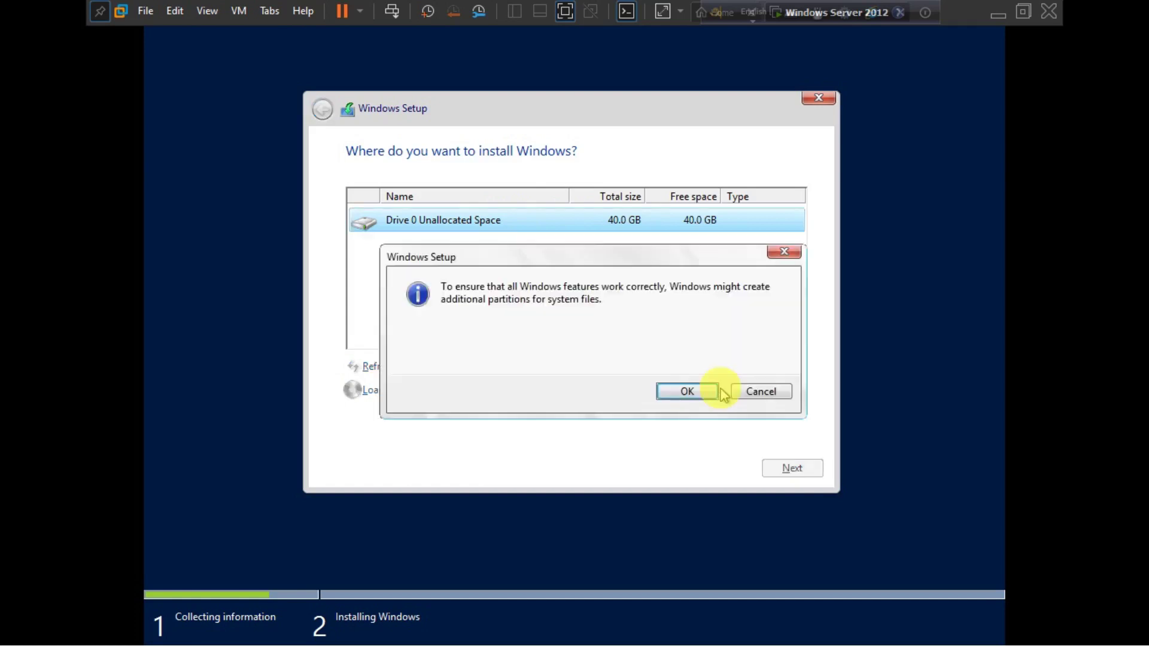
left_click(689, 393)
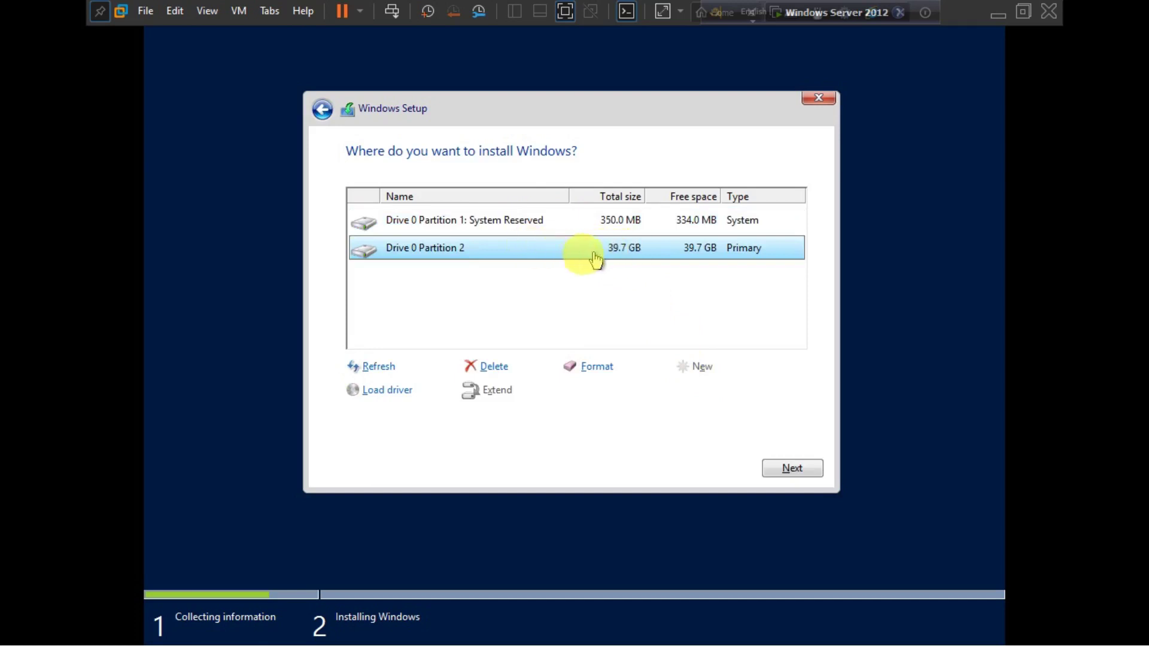
left_click(794, 470)
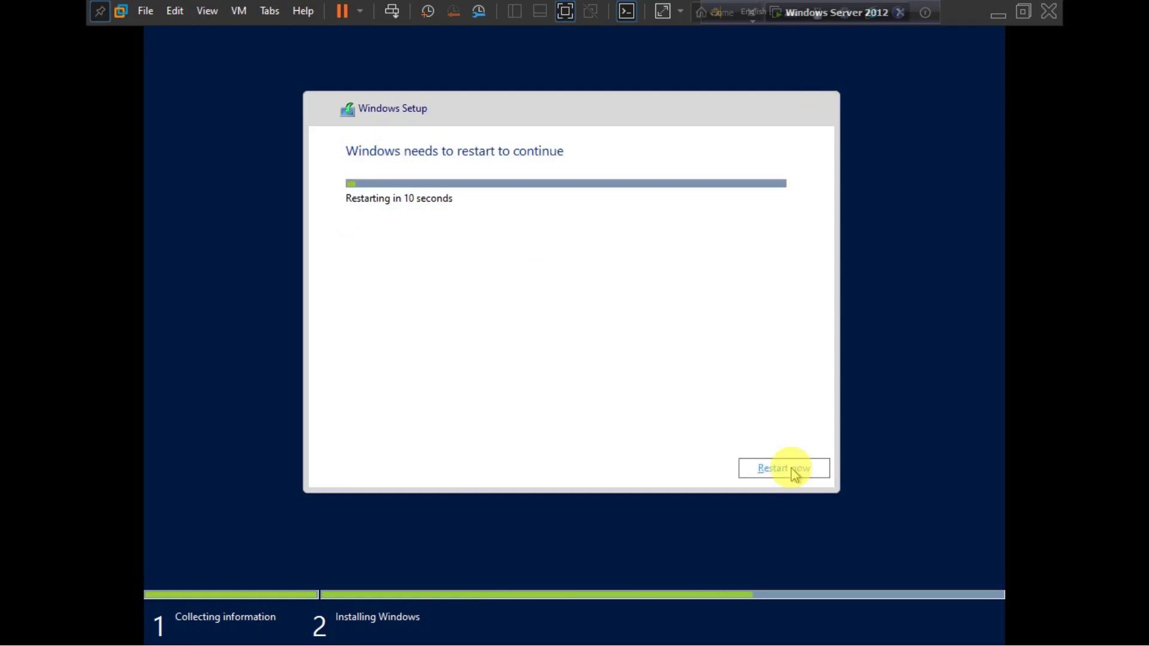
Step: Restart the virtual machine immediately to continue the Windows installation
left_click(794, 472)
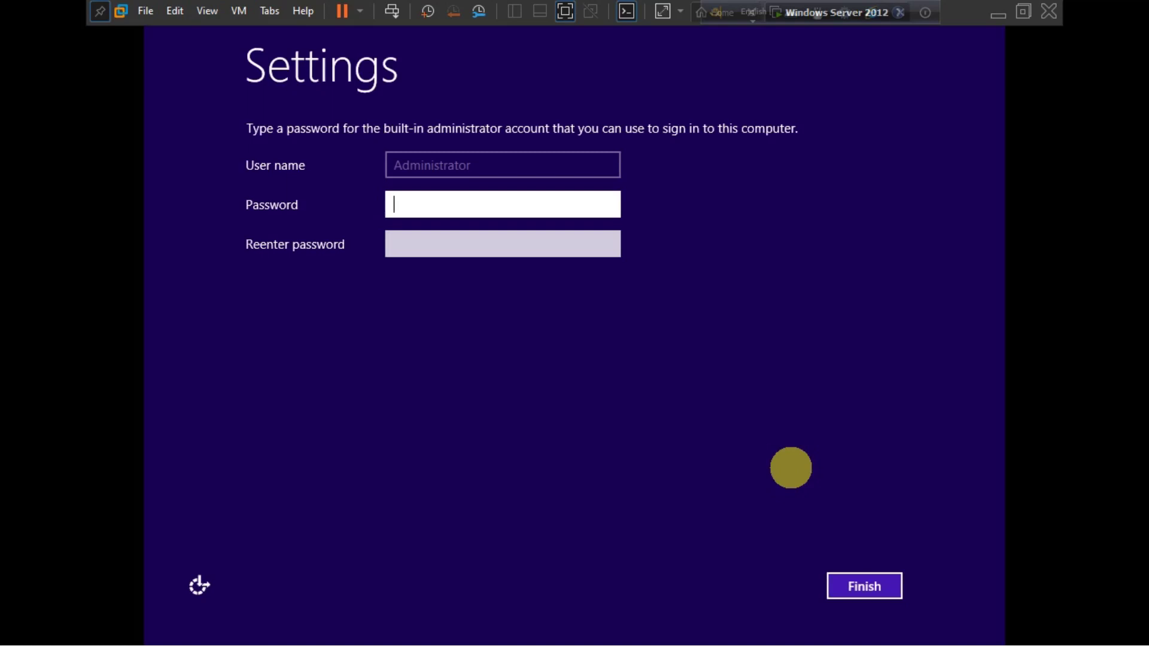
Step: Try to set a short password for the built-in administrator account and submit the settings
type("•••••")
key("Tab")
type("•••••")
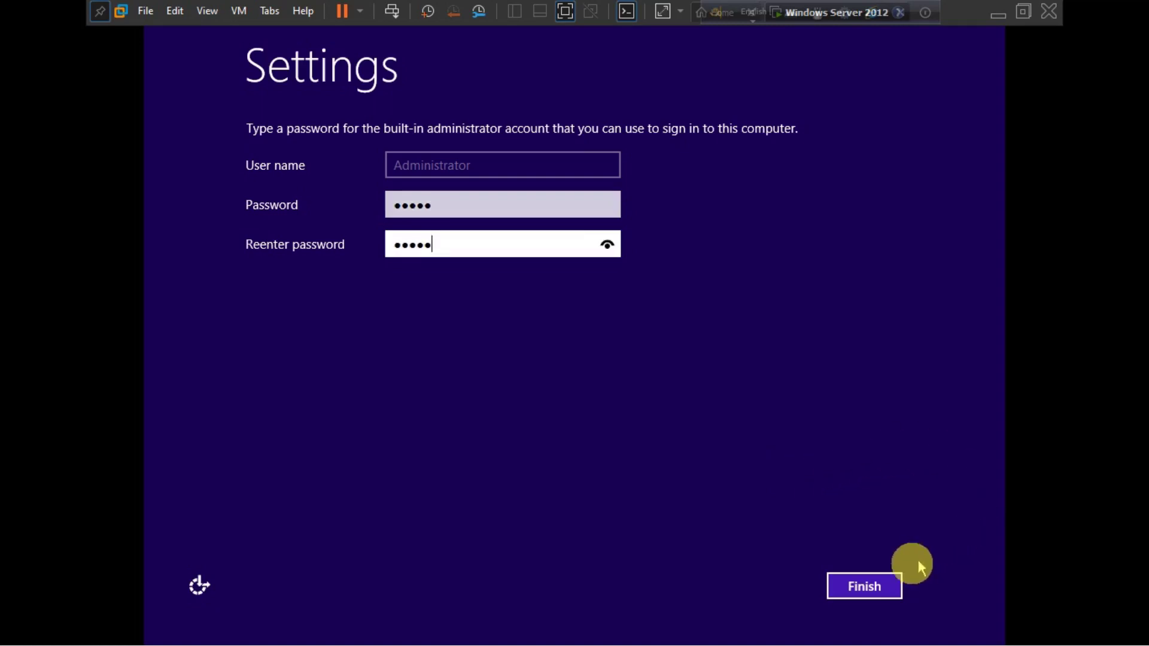
left_click(851, 587)
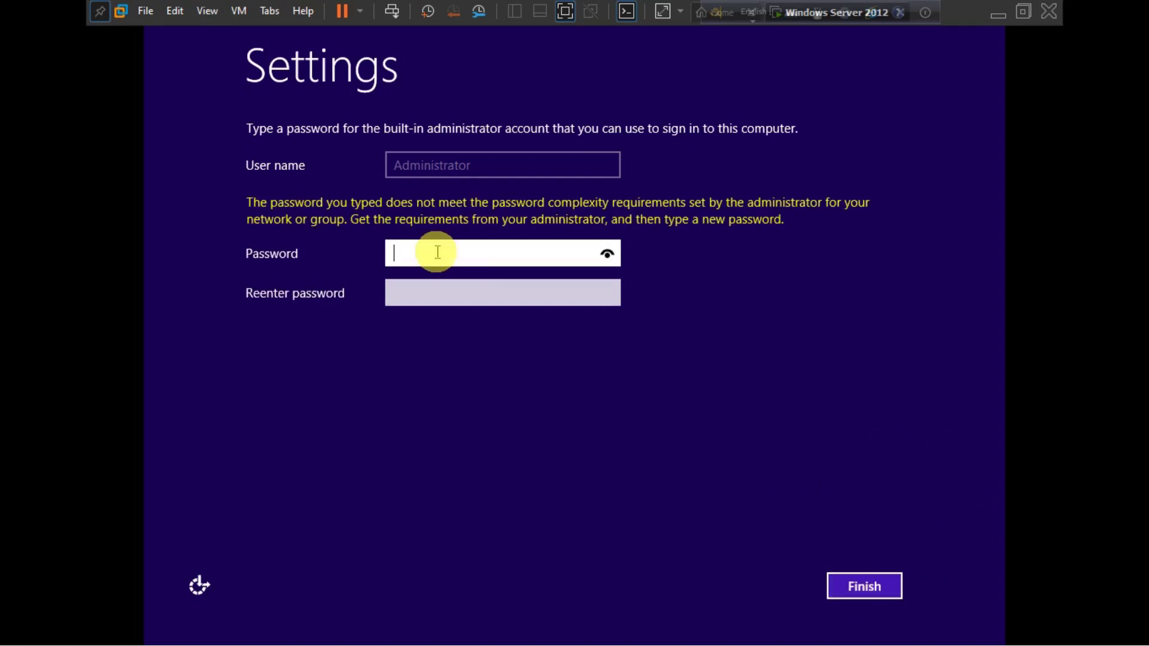
Step: Enter and confirm a password that meets the complexity requirements for the built-in administrator account, and finish the settings
type("••••••••••")
key("Tab")
type("••••")
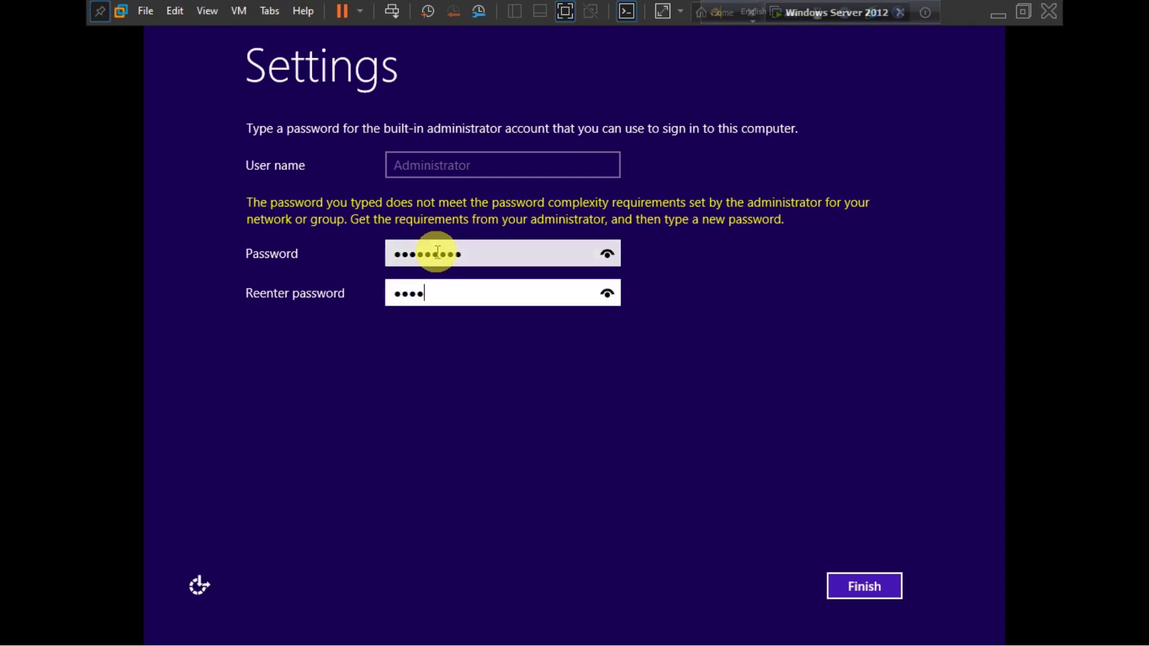
key("BackSpace")
key("BackSpace")
key("BackSpace")
key("BackSpace")
type("•••••••••")
left_click(862, 585)
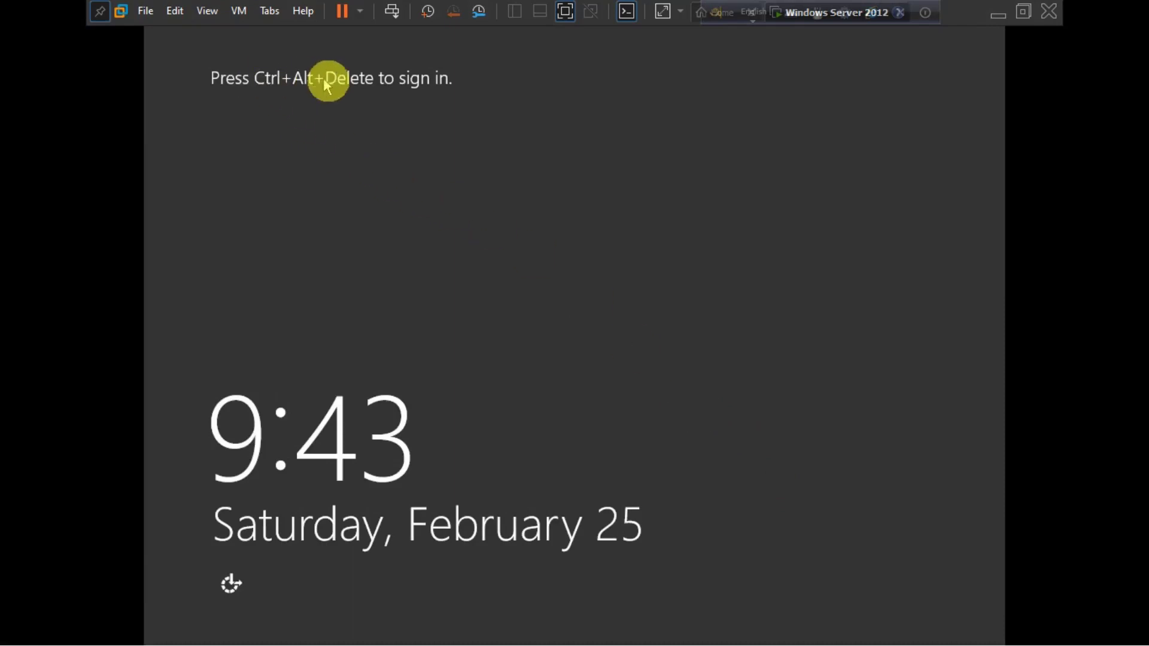
Step: Sign in as Administrator with the account password and decline automatic discovery of PCs and devices on the network
key("ctrl+alt+Delete")
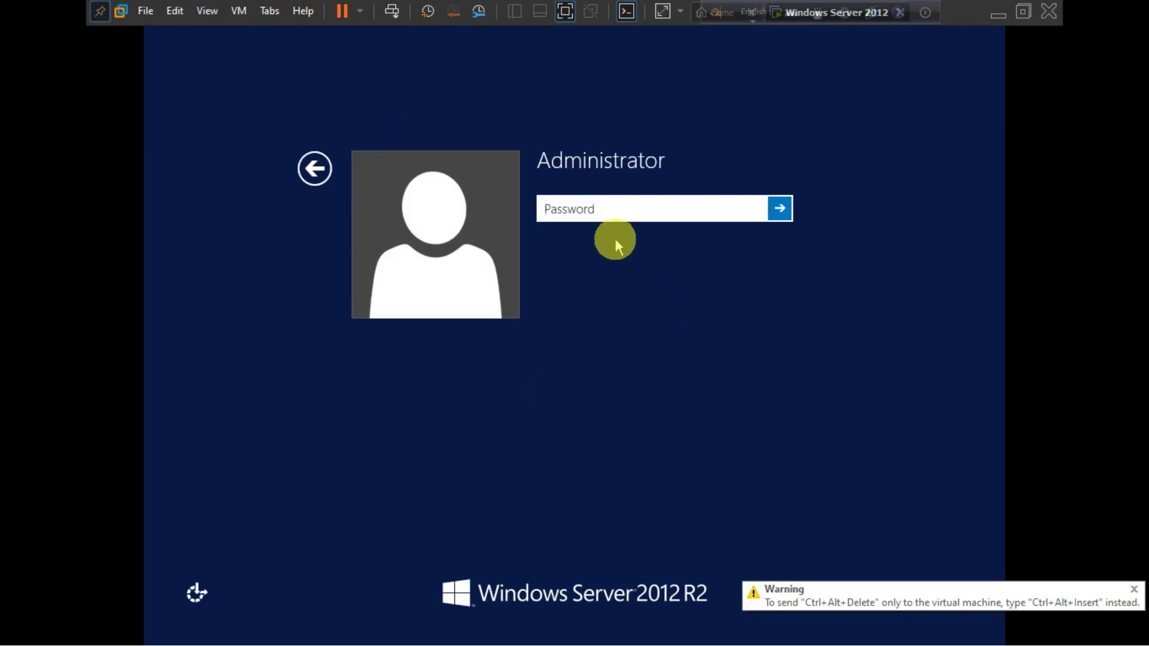
type("****")
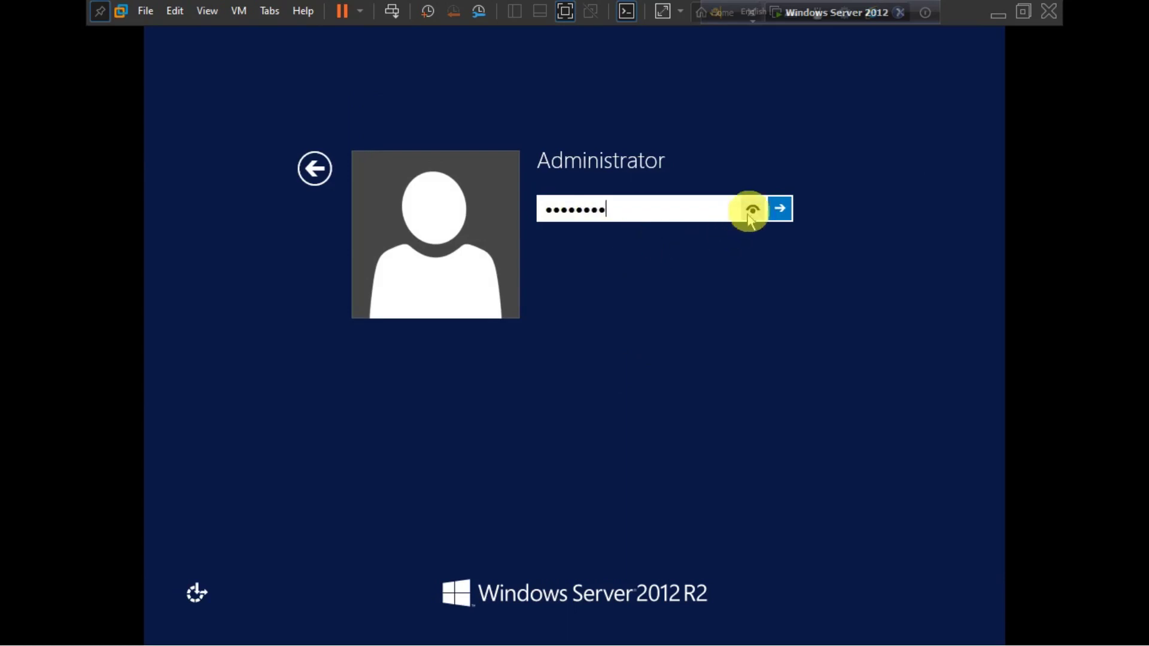
left_click(769, 209)
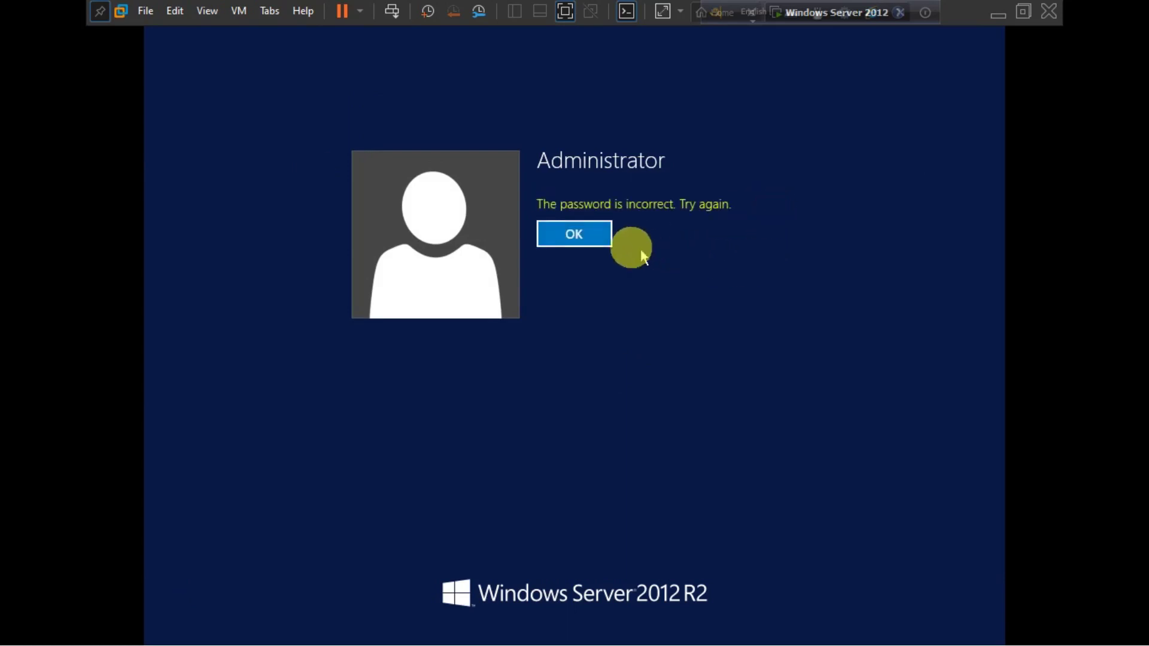
left_click(580, 235)
type("*")
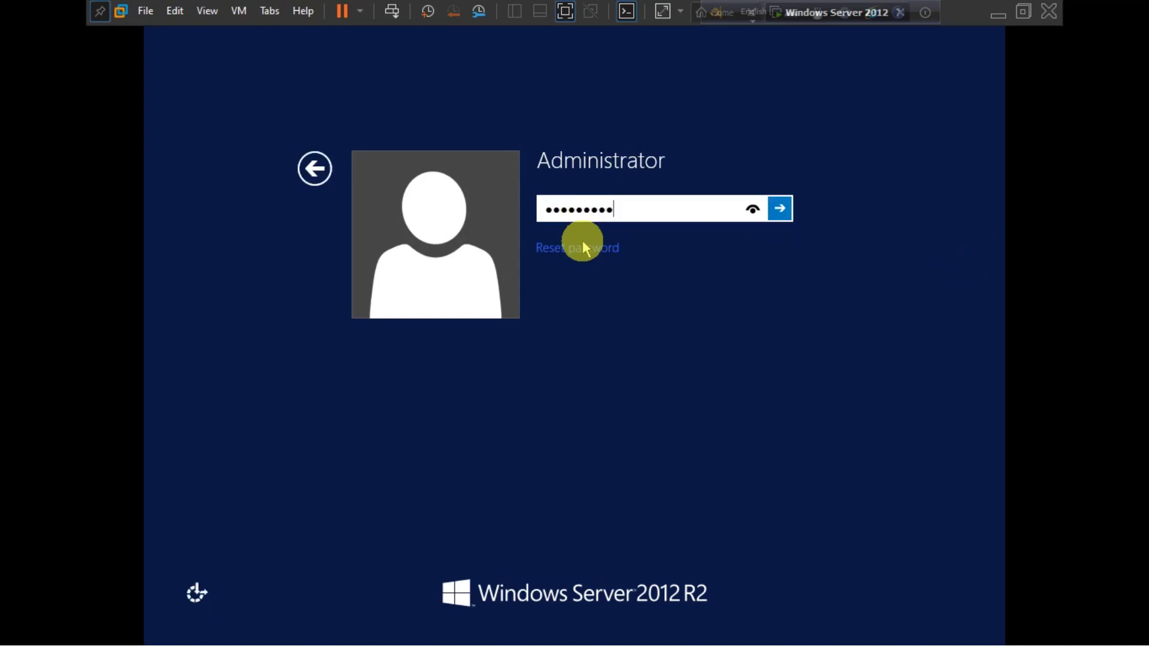
left_click(782, 208)
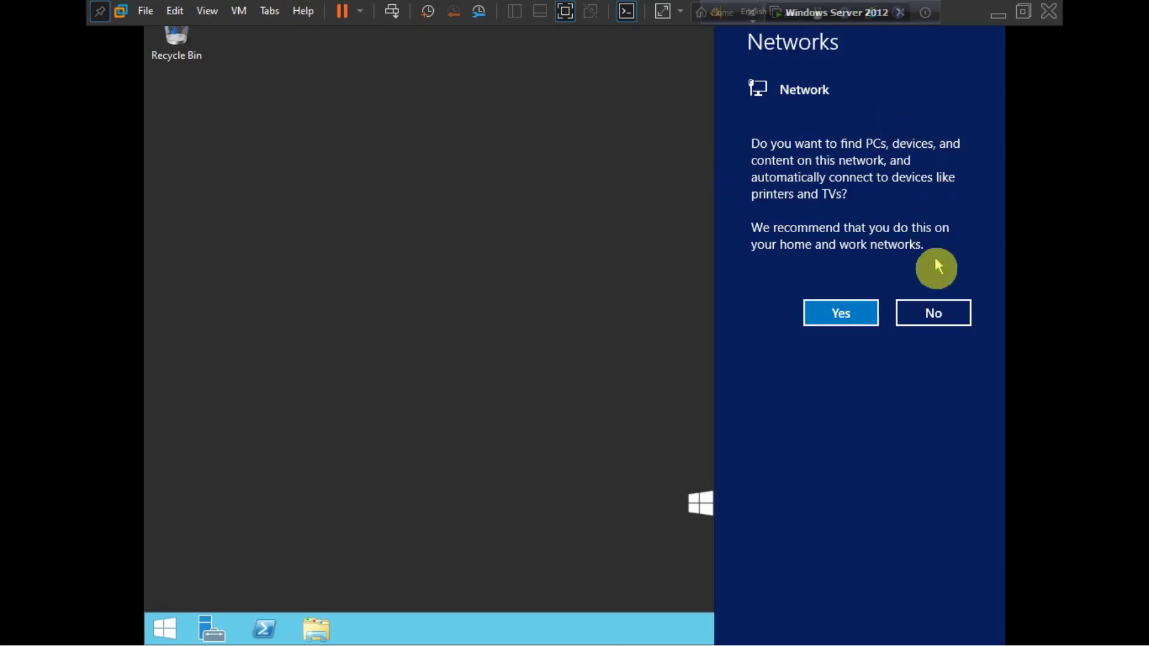
left_click(932, 313)
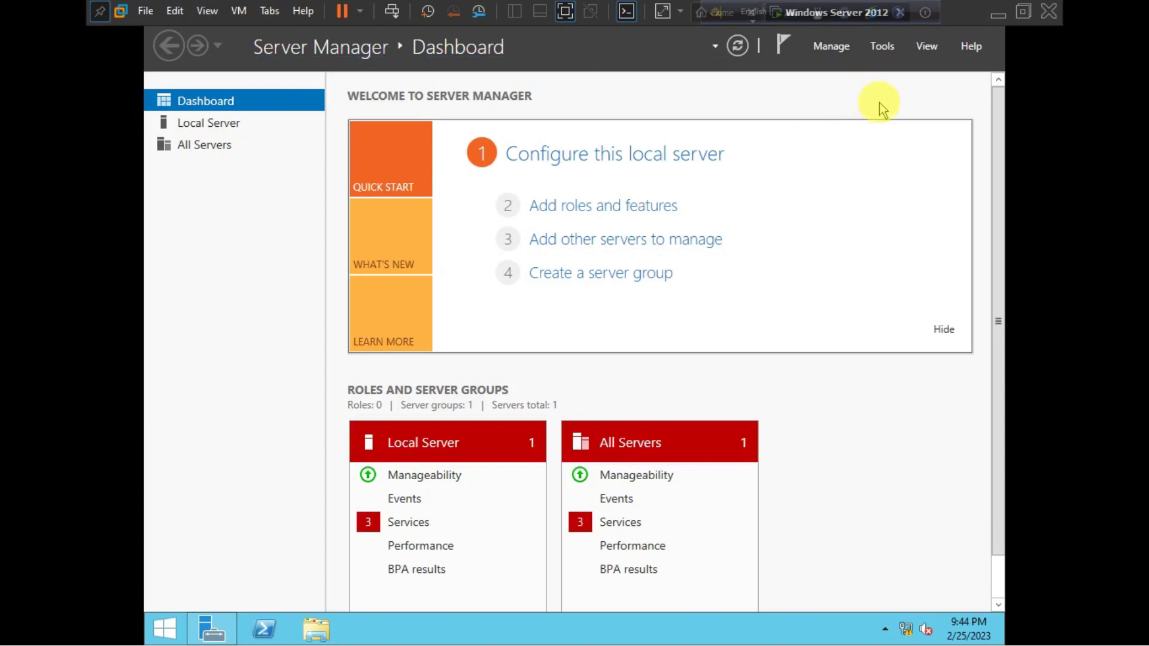
Step: Shut down Windows Server from the Start screen with the reason Other (Unplanned)
left_click(160, 639)
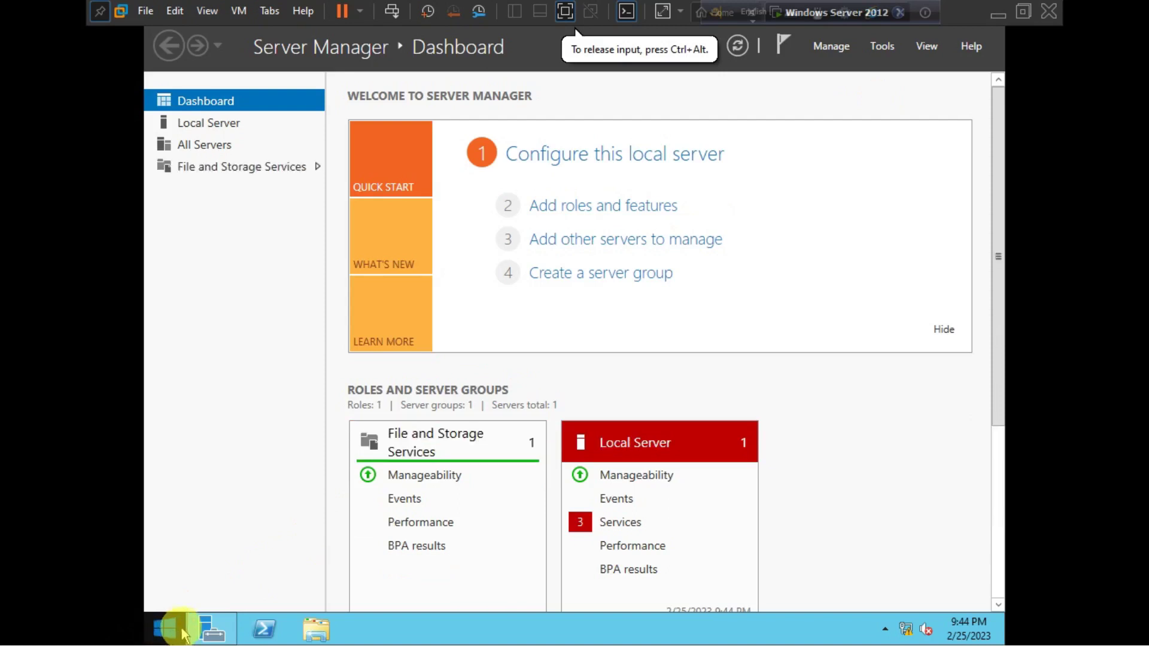
left_click(167, 630)
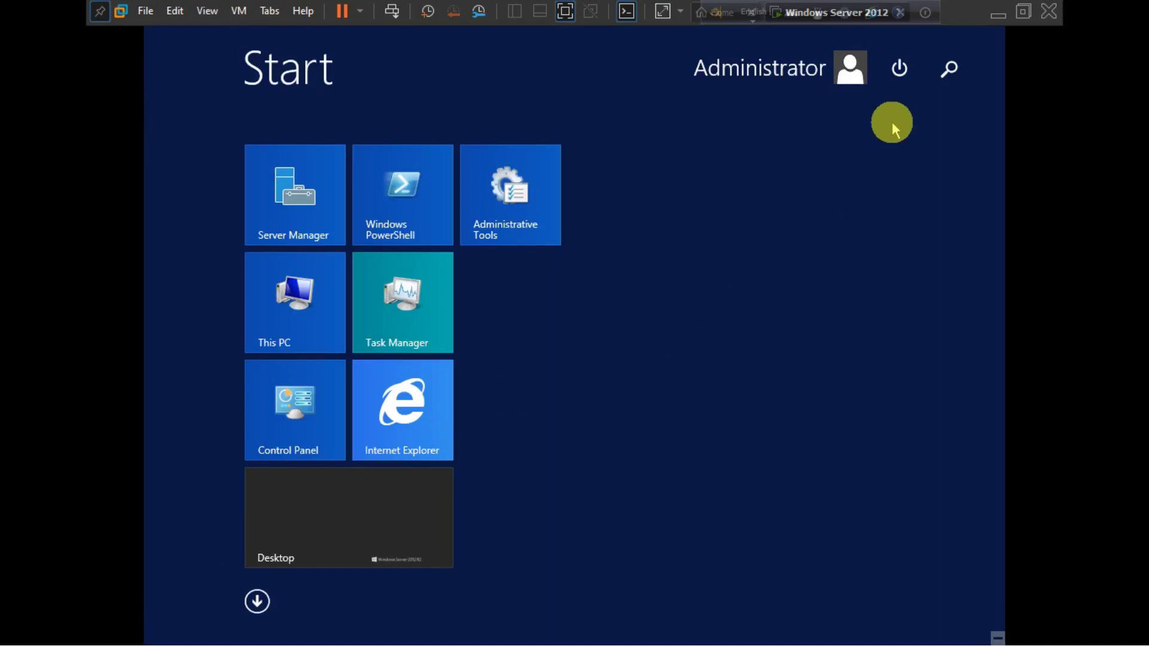
left_click(899, 71)
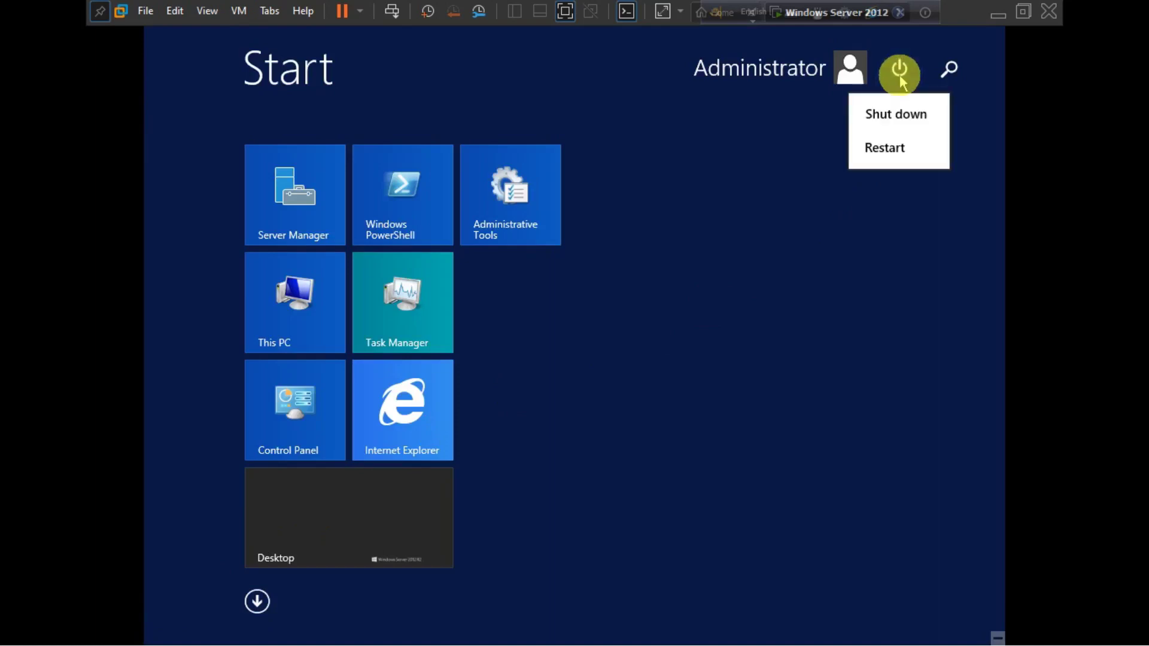
left_click(898, 129)
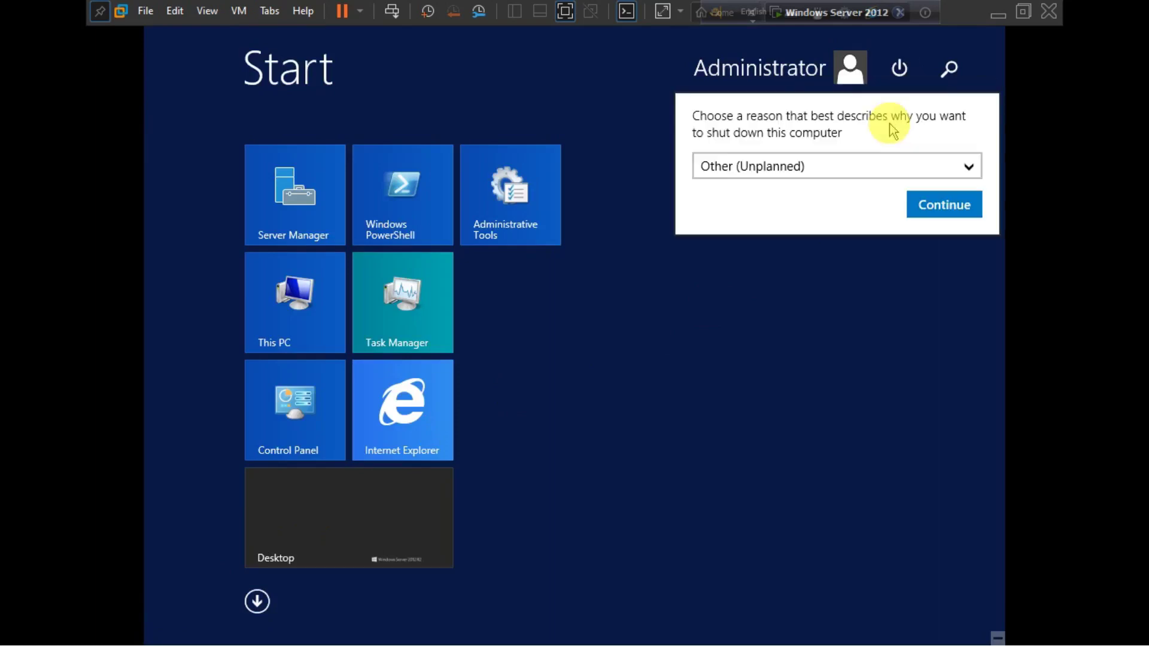
left_click(957, 206)
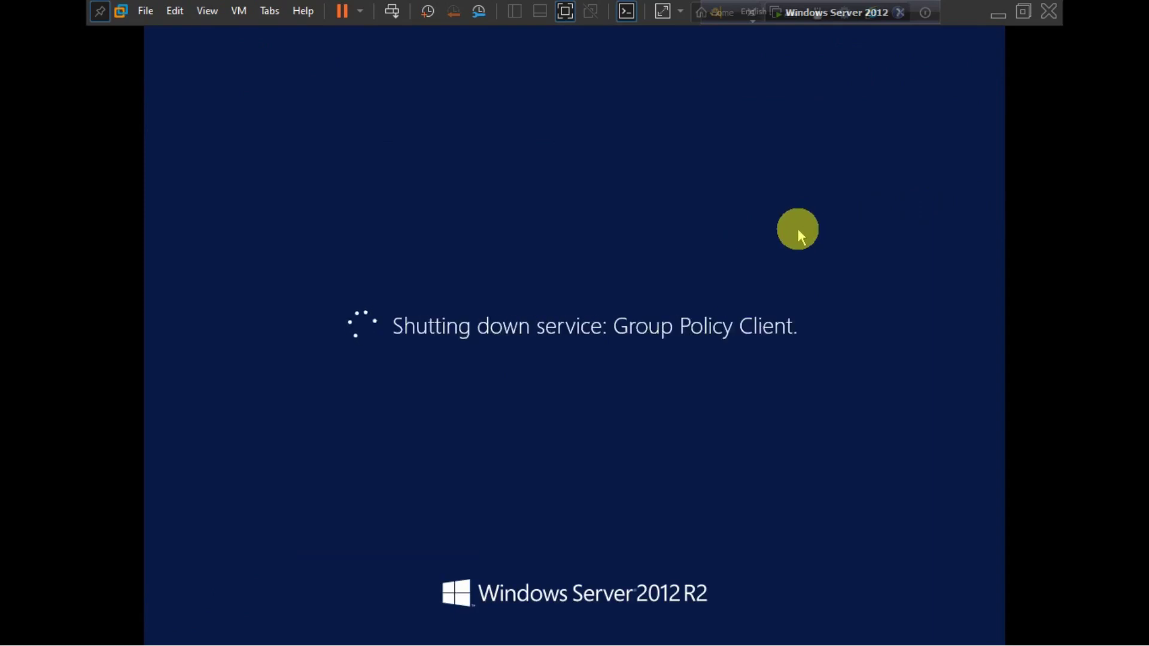